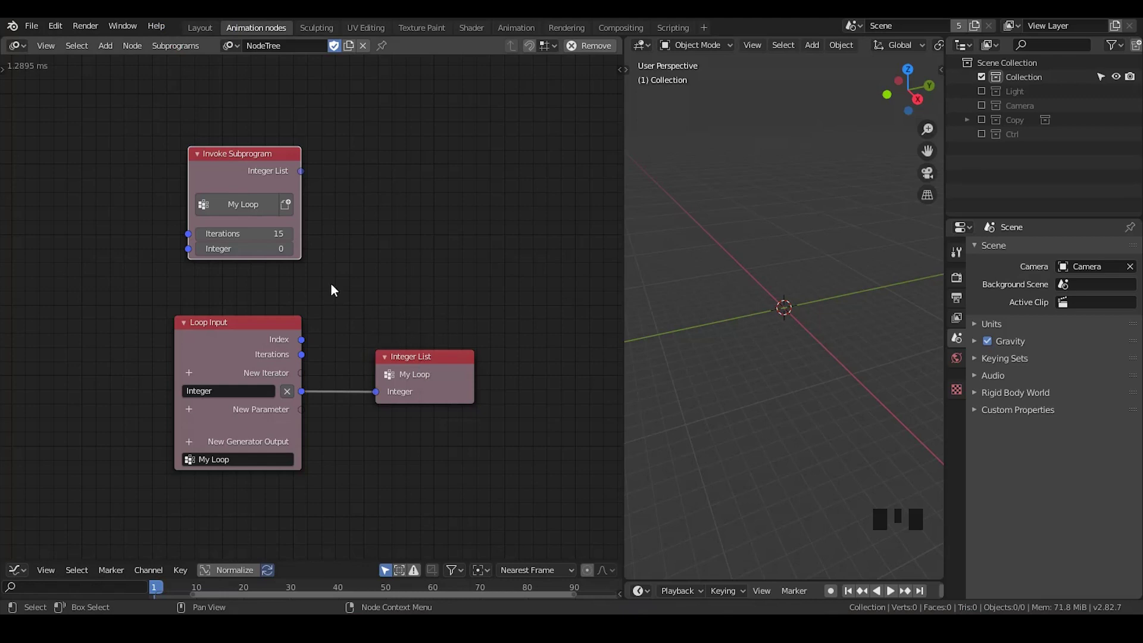
Step: Move the Invoke Subprogram node a little up and left, above the loop nodes
left_click_drag(253, 171, 247, 144)
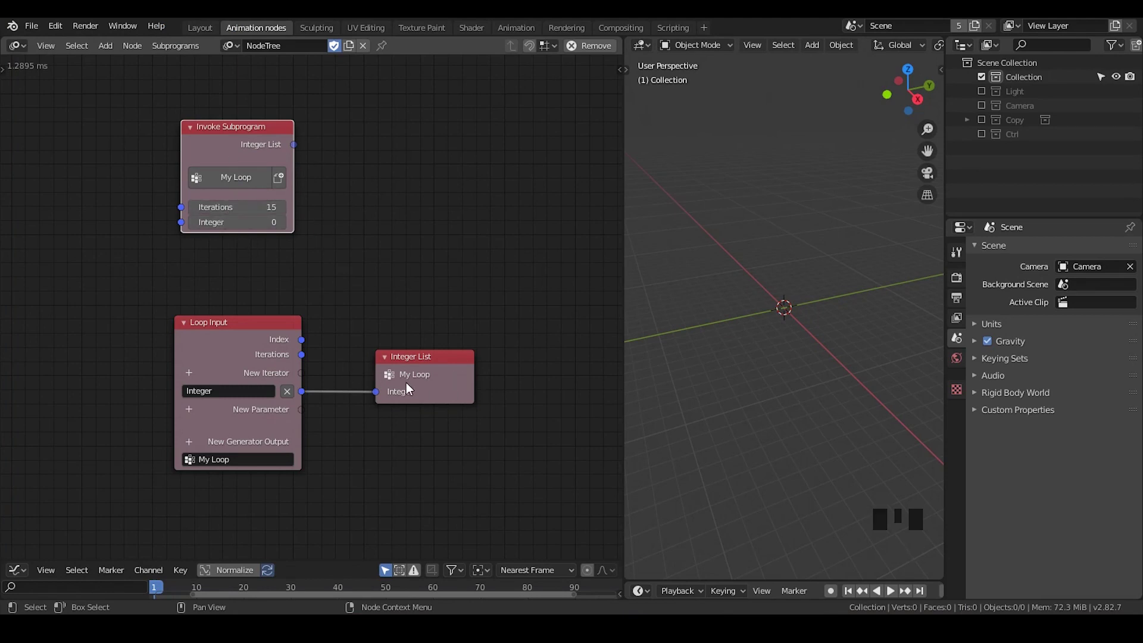
Step: Add a Viewer to the call's list output and set its Integer input to 14
left_click(258, 156)
key("w")
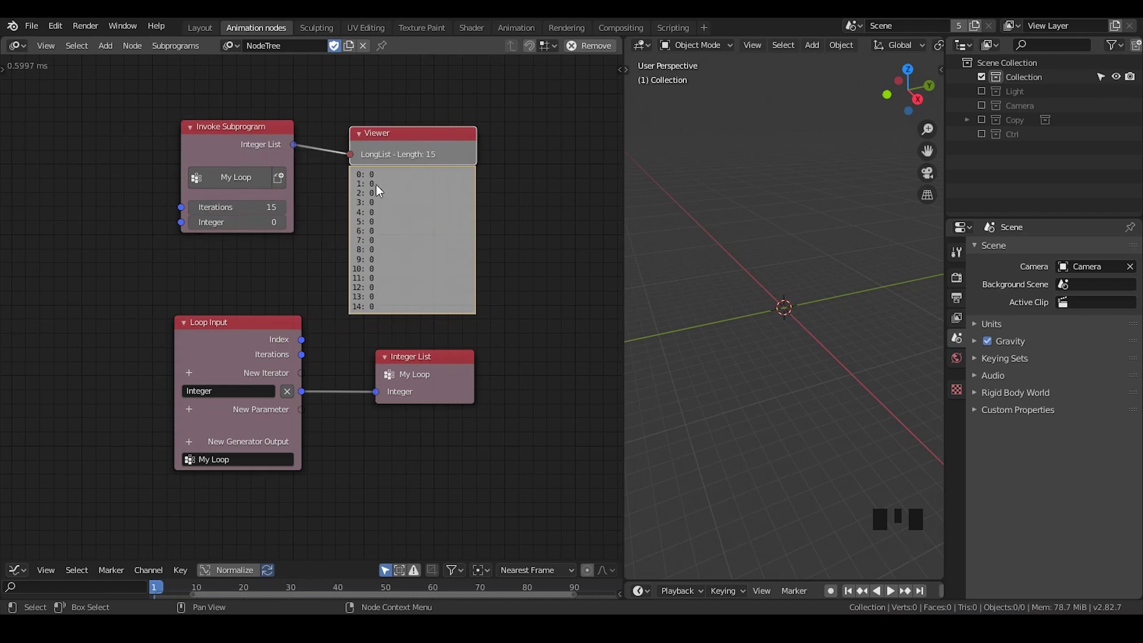
left_click(239, 222)
type("5")
key("Return")
left_click(239, 222)
type("2")
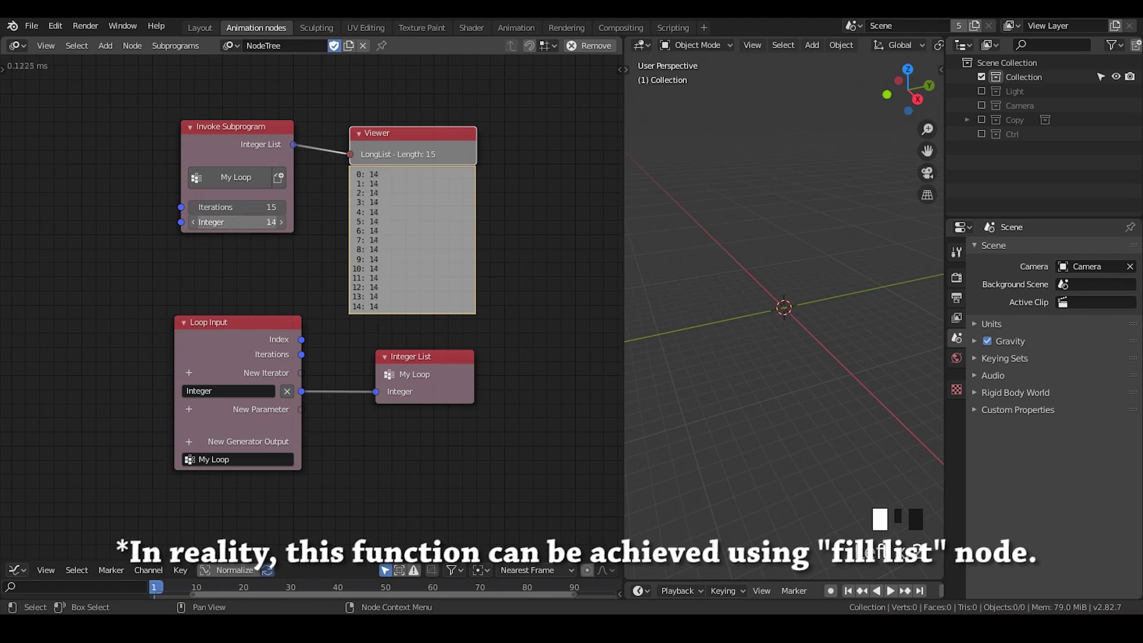
key("Return")
left_click(240, 222)
type("14")
key("Return")
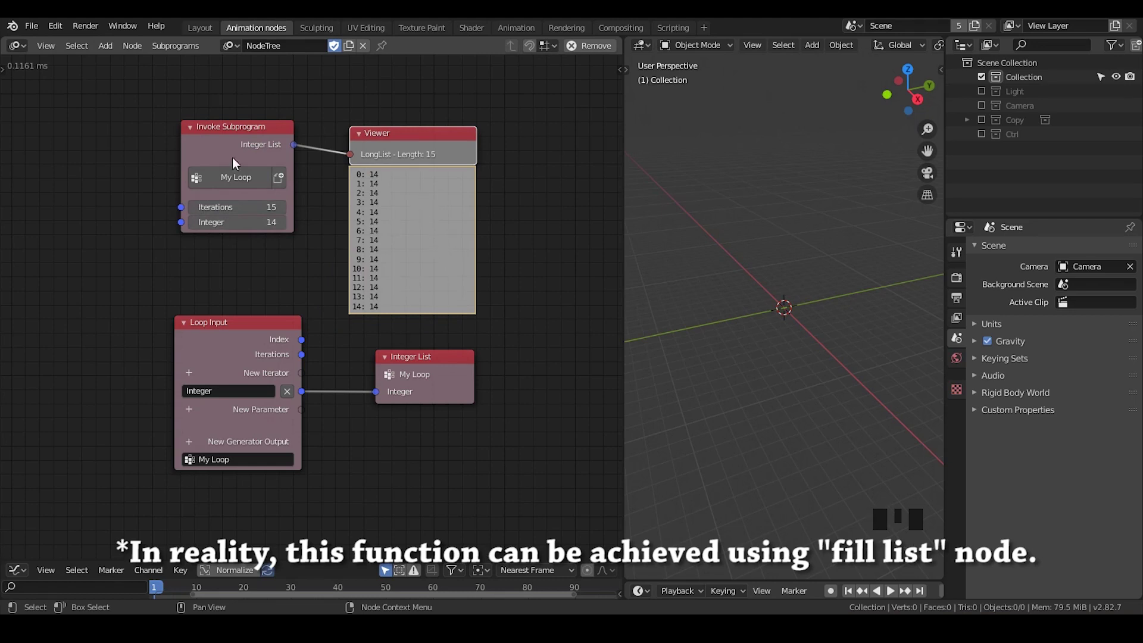
Step: Move Loop Input left and add a Viewer for the loop's Integer parameter
left_click_drag(256, 350, 204, 344)
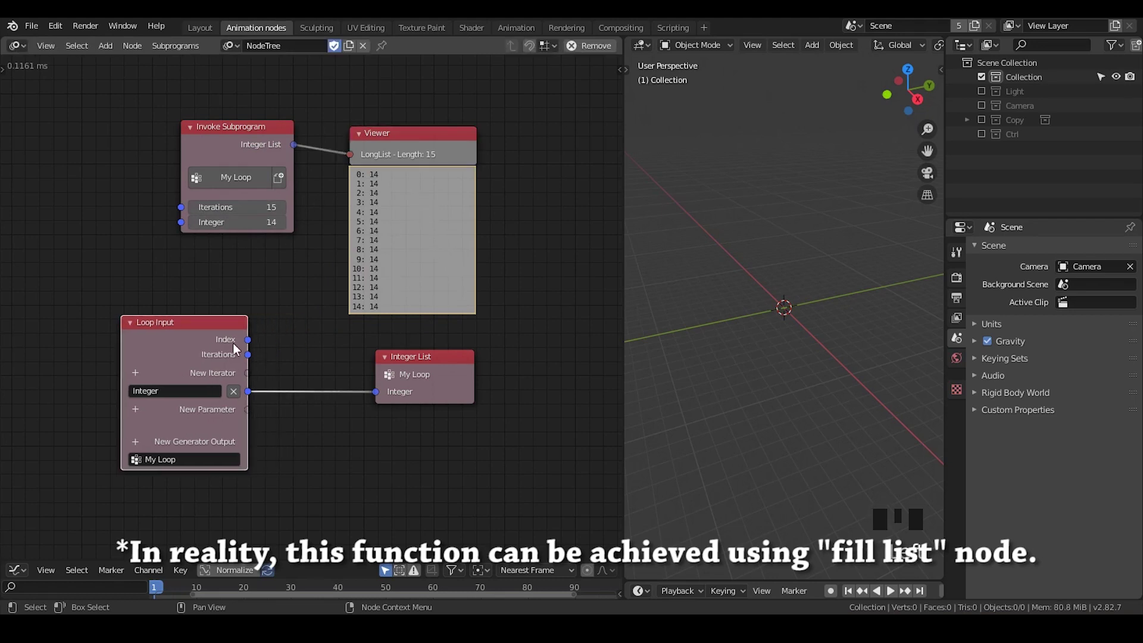
middle_click_drag(233, 343, 247, 319)
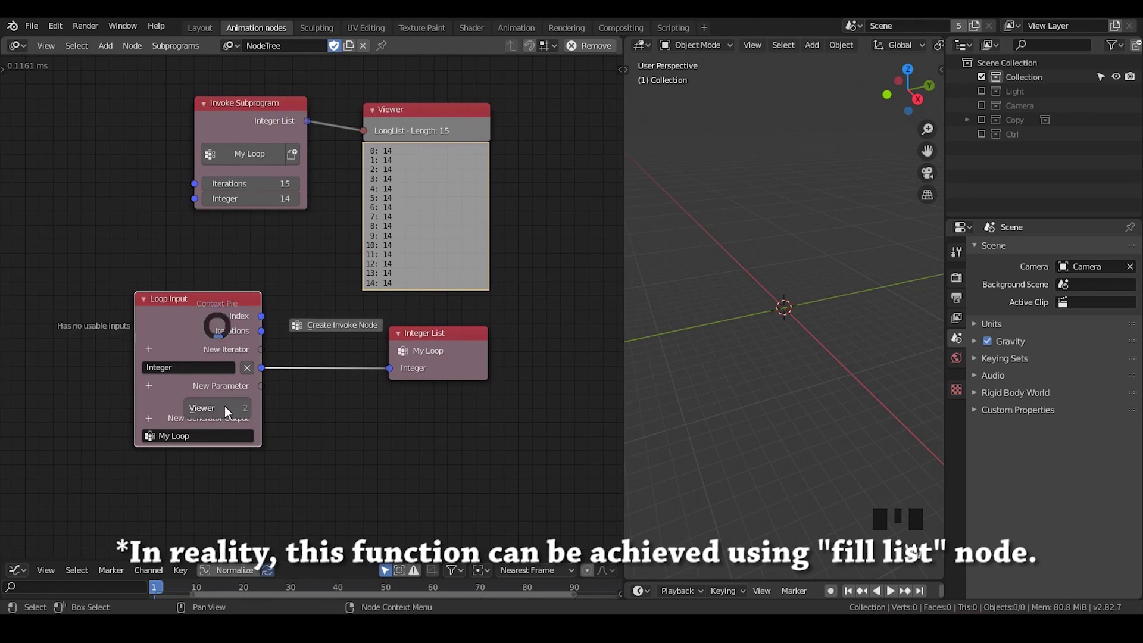
left_click(224, 406)
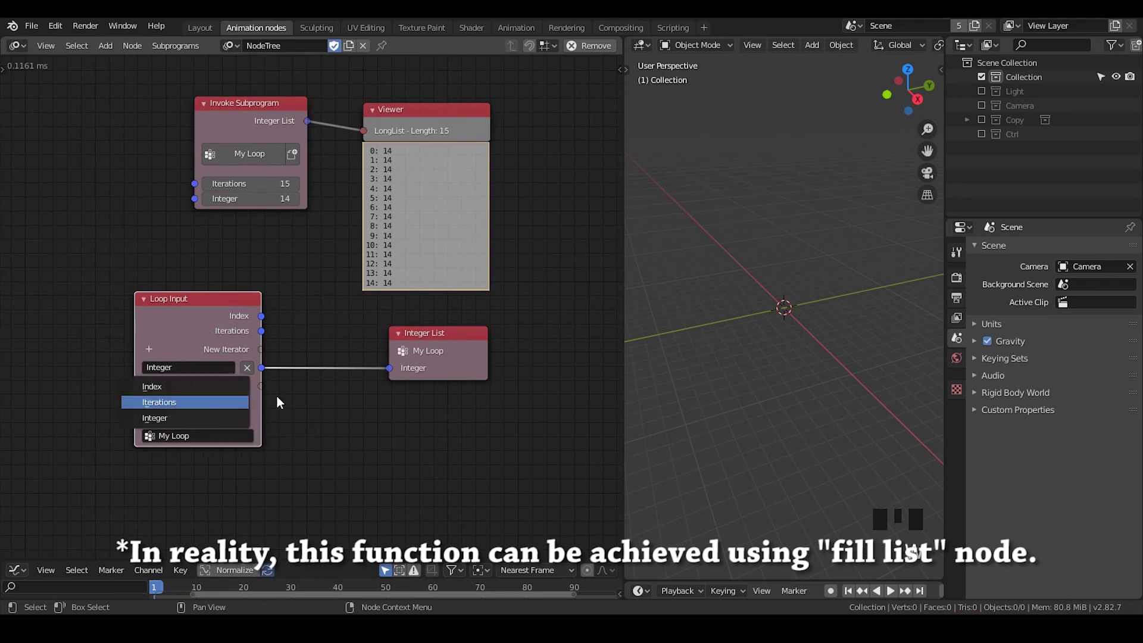
left_click(201, 415)
left_click(331, 378)
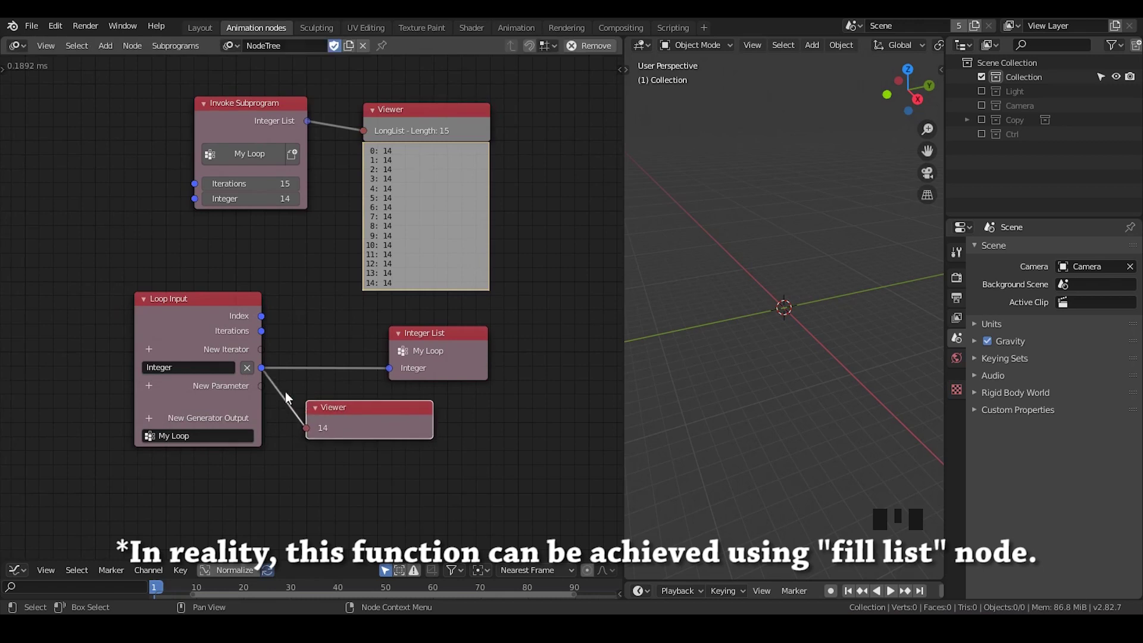
scroll(300, 356, "up", 2)
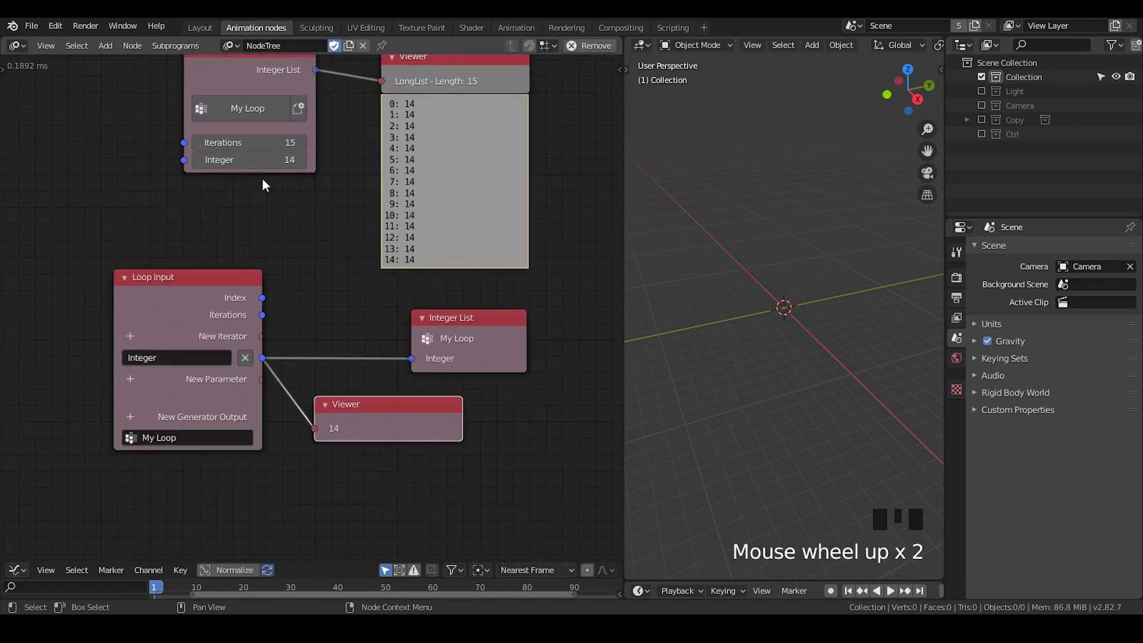
left_click_drag(379, 426, 399, 423)
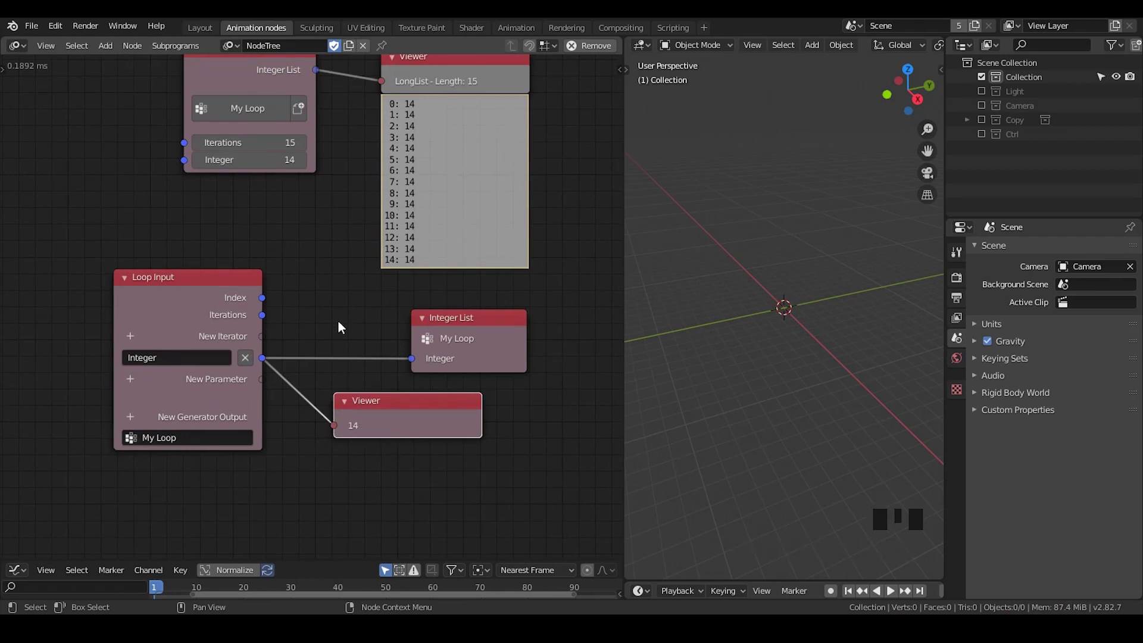
middle_click_drag(338, 321, 326, 303)
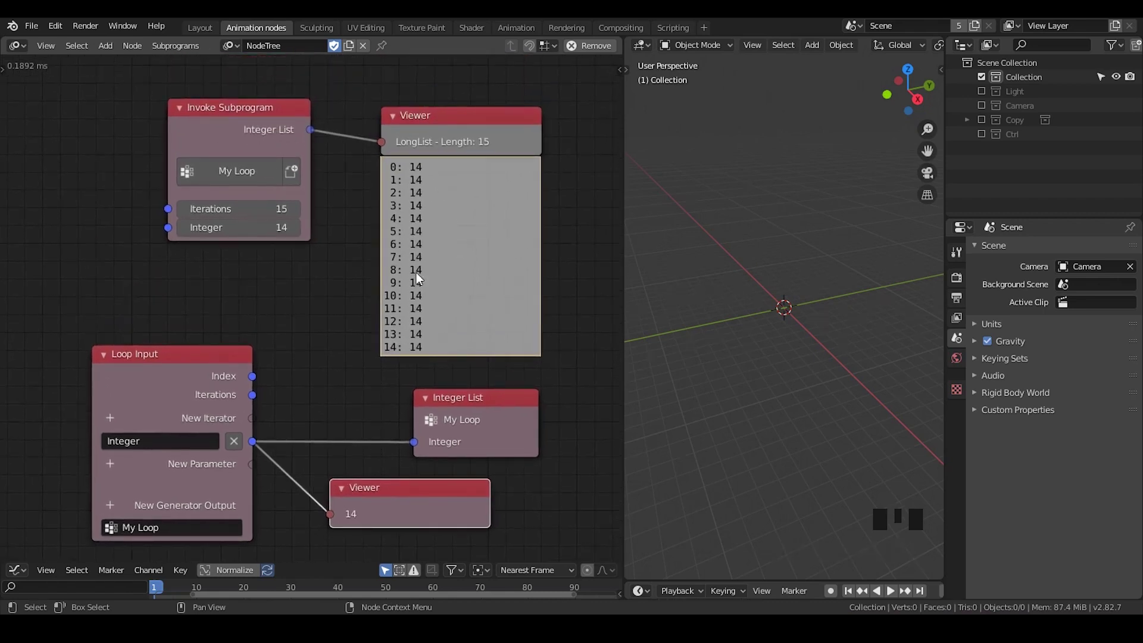
Step: Set the call to 5 iterations and link Loop Input's Index into the raised viewer
left_click(237, 209)
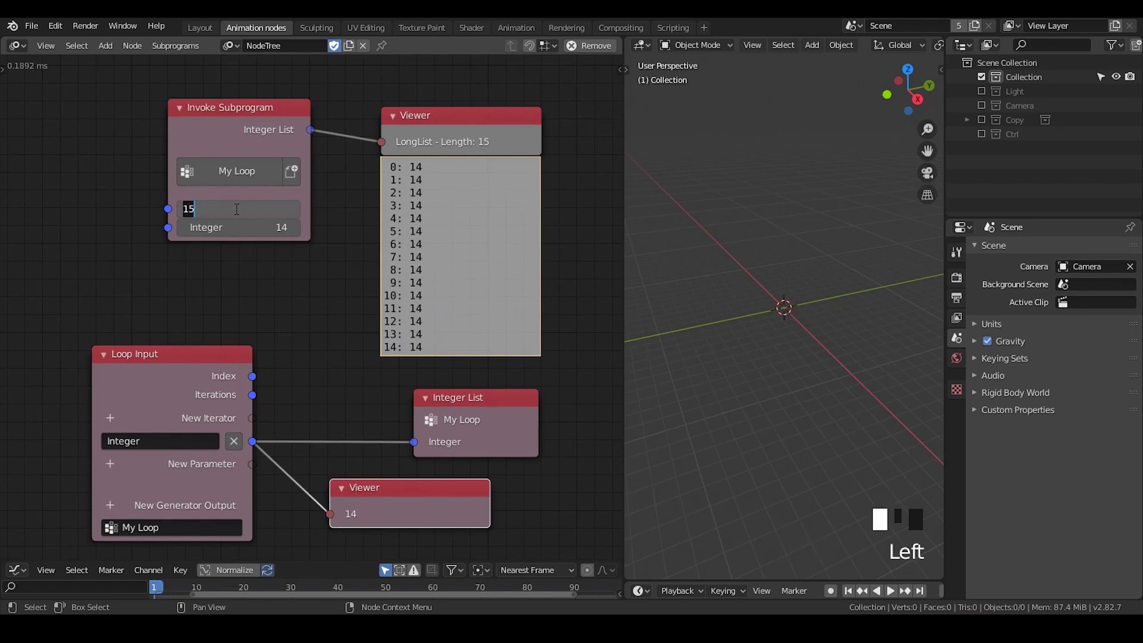
type("5")
key("Return")
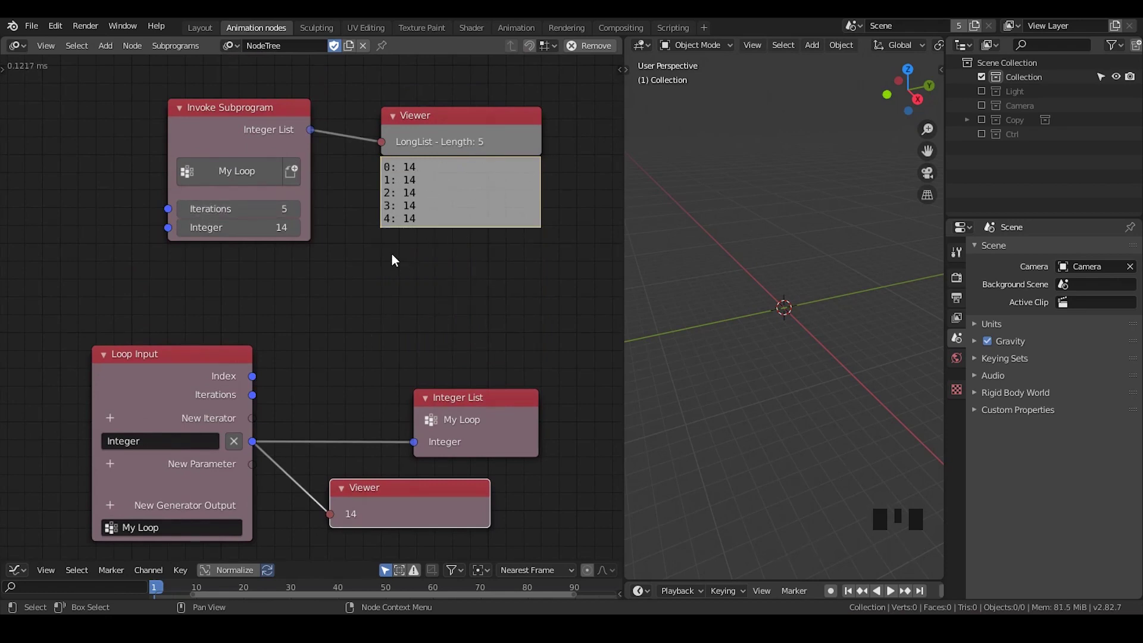
middle_click_drag(396, 312, 386, 241)
mouse_move(371, 418)
left_mouse_down()
mouse_move(372, 319)
mouse_move(394, 224)
left_mouse_up()
mouse_move(243, 306)
left_mouse_down()
mouse_move(375, 276)
mouse_move(353, 299)
left_mouse_up()
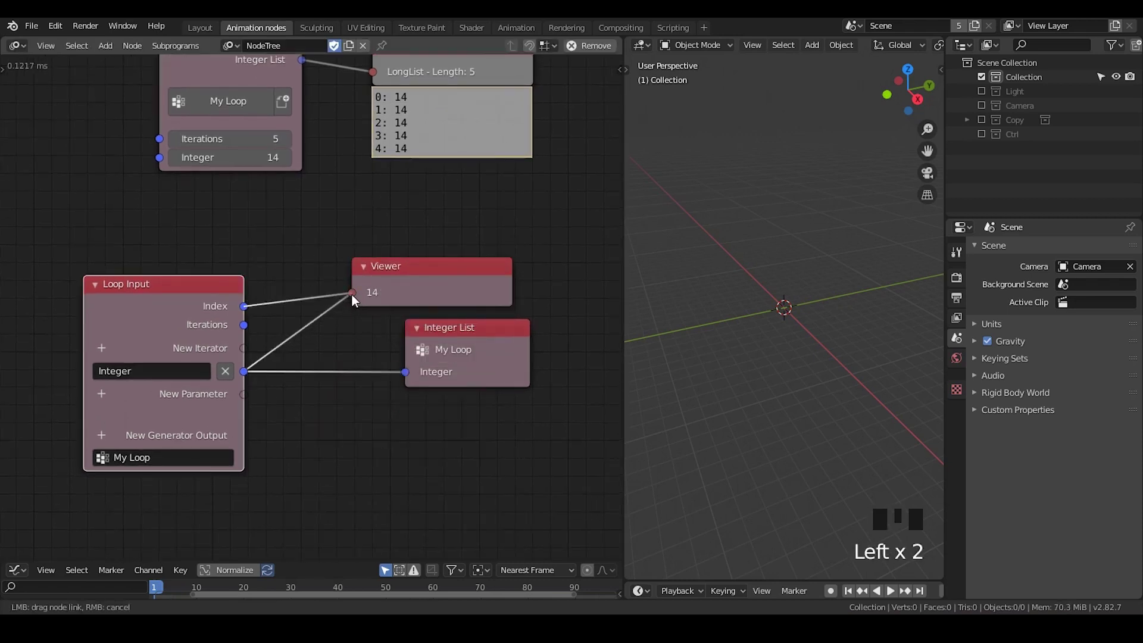
left_click_drag(353, 299, 349, 283)
left_click(294, 262)
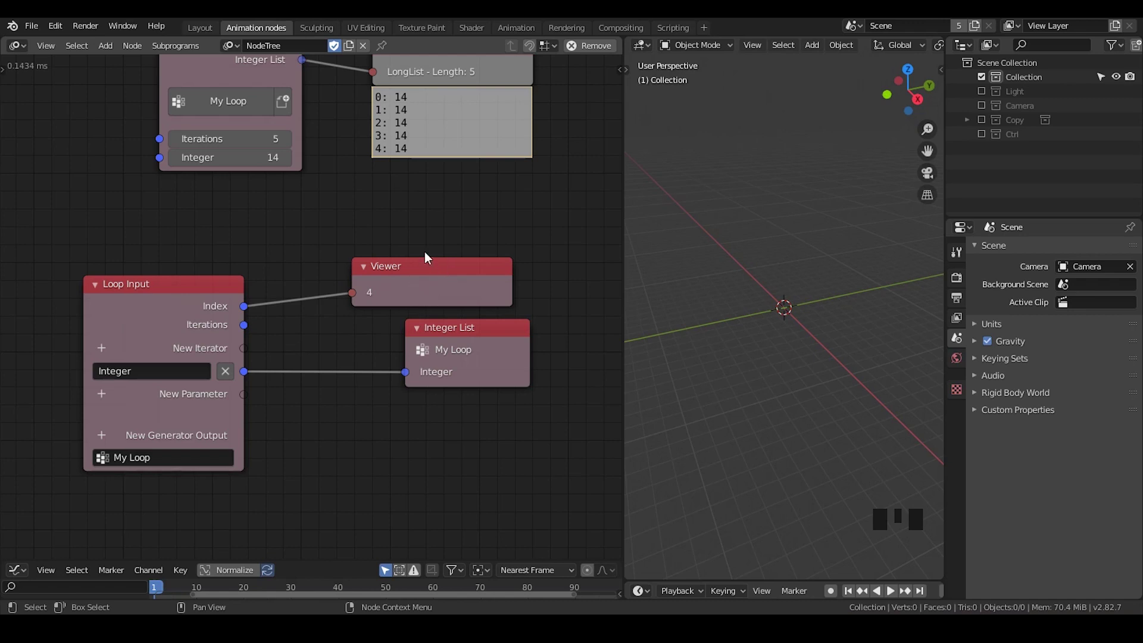
left_click(189, 304)
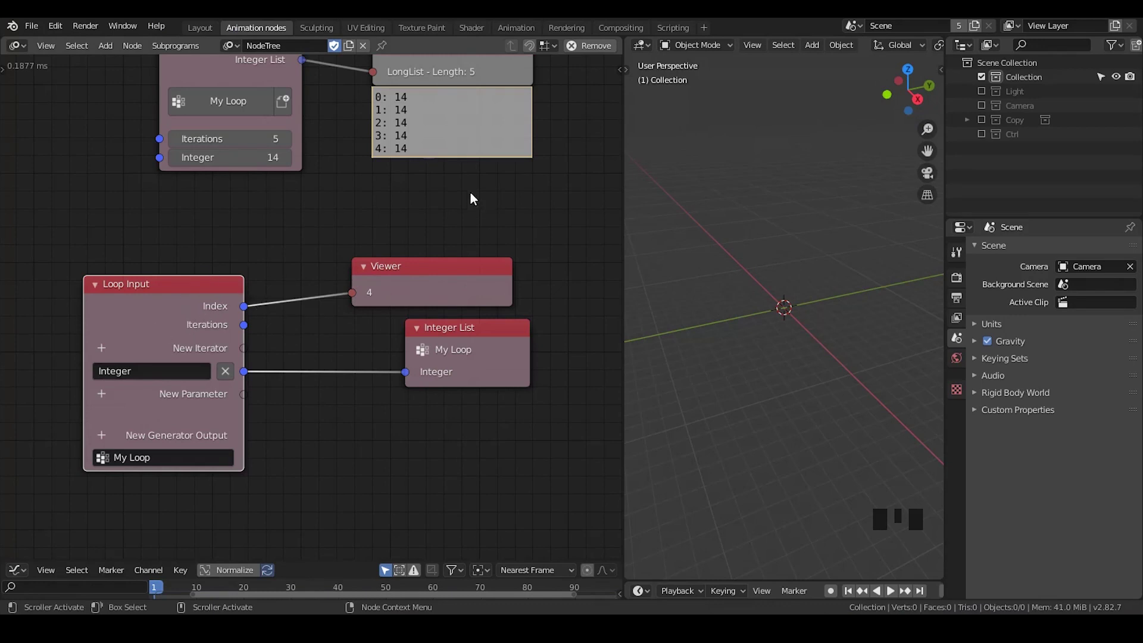
Step: Add a Loop Viewer fed by the loop's Integer and create its output text
middle_click_drag(413, 156, 399, 198)
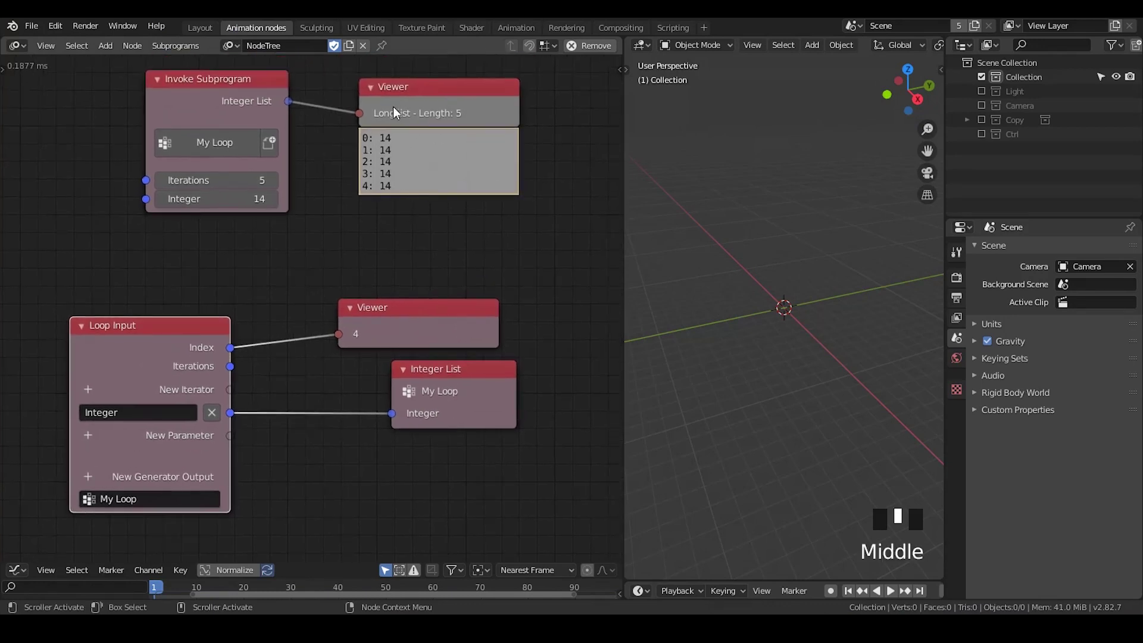
left_click_drag(420, 119, 429, 112)
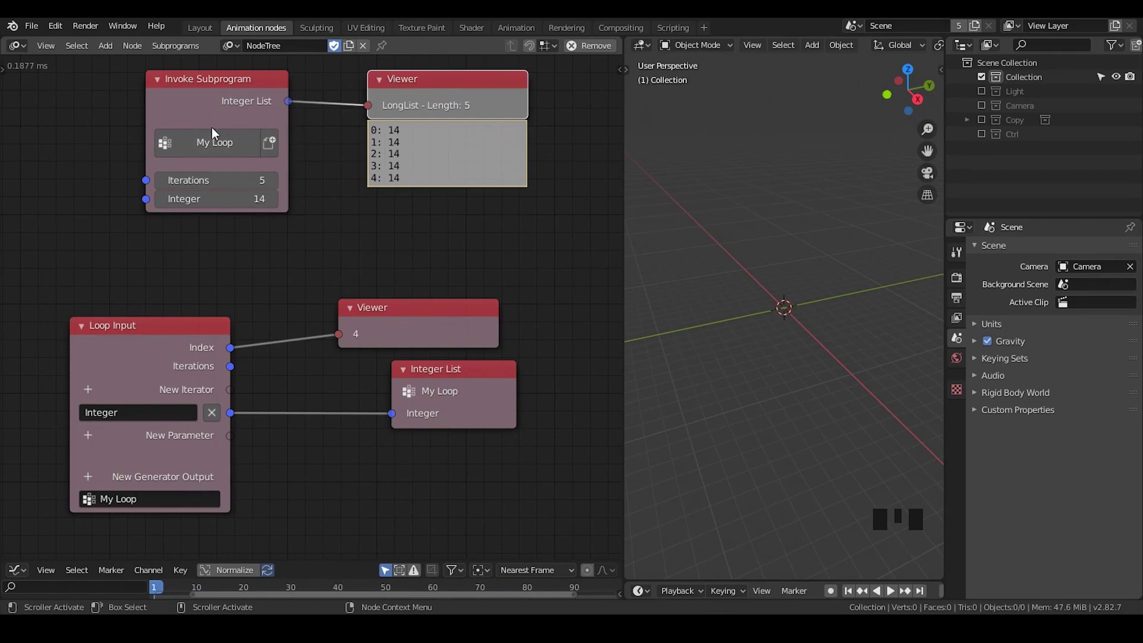
middle_click_drag(298, 335, 268, 279)
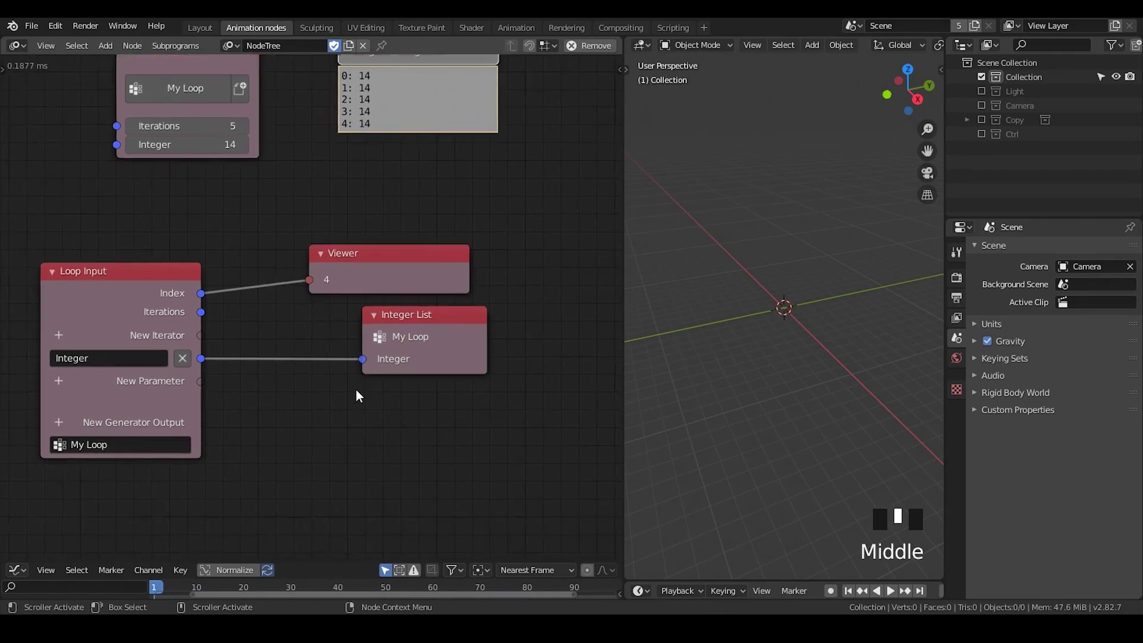
key("ctrl+a")
type("loop")
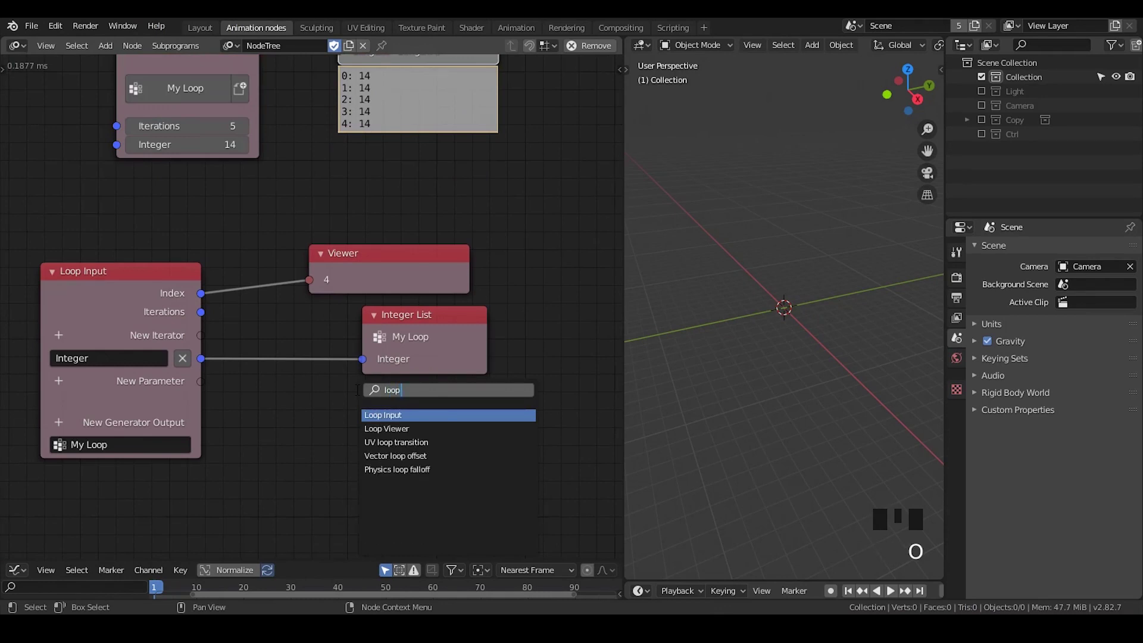
key("Down")
key("Return")
scroll(147, 366, "up", 1)
middle_click_drag(147, 366, 150, 326)
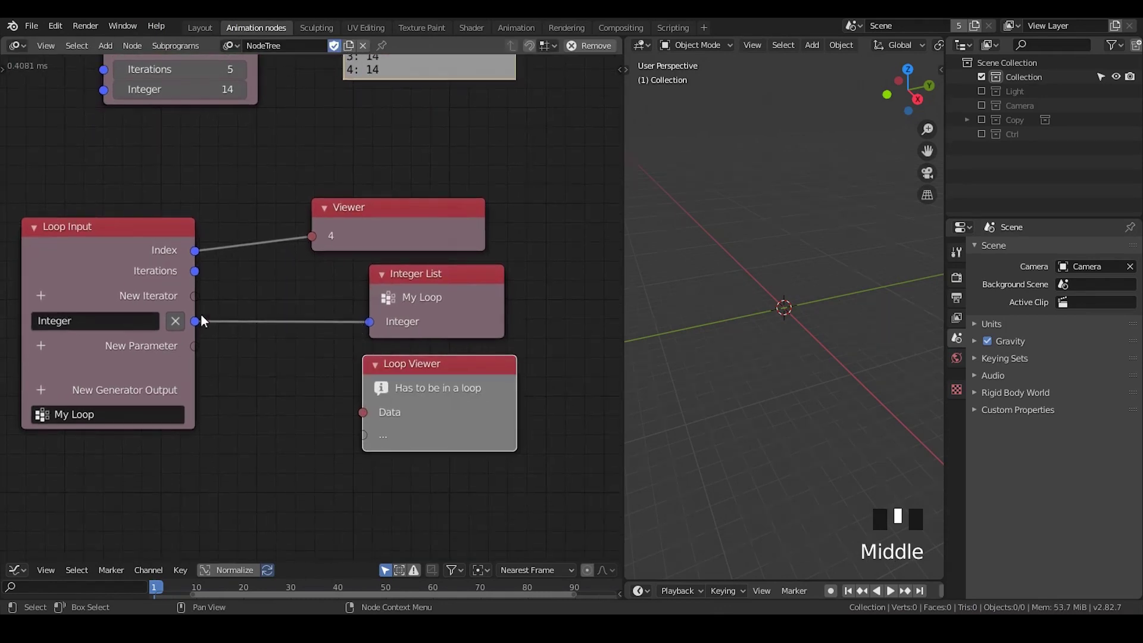
left_click_drag(194, 320, 363, 413)
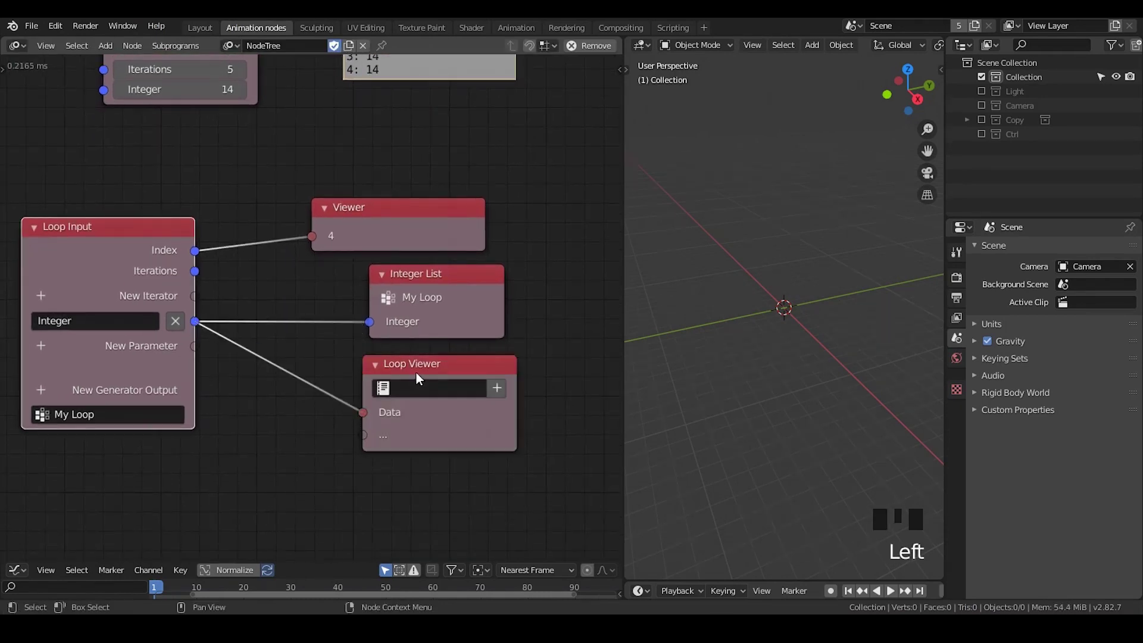
left_click_drag(416, 371, 426, 361)
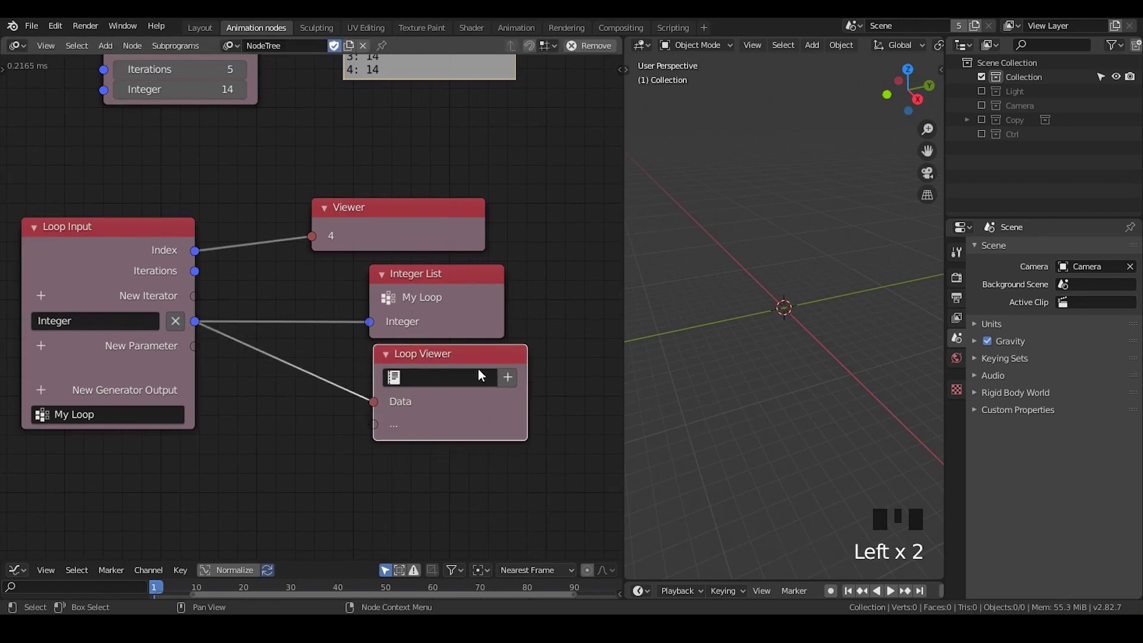
left_click(509, 377)
Step: Split off a Text Editor showing the Loop Viewer text and advance one frame
left_click_drag(67, 44, 246, 44)
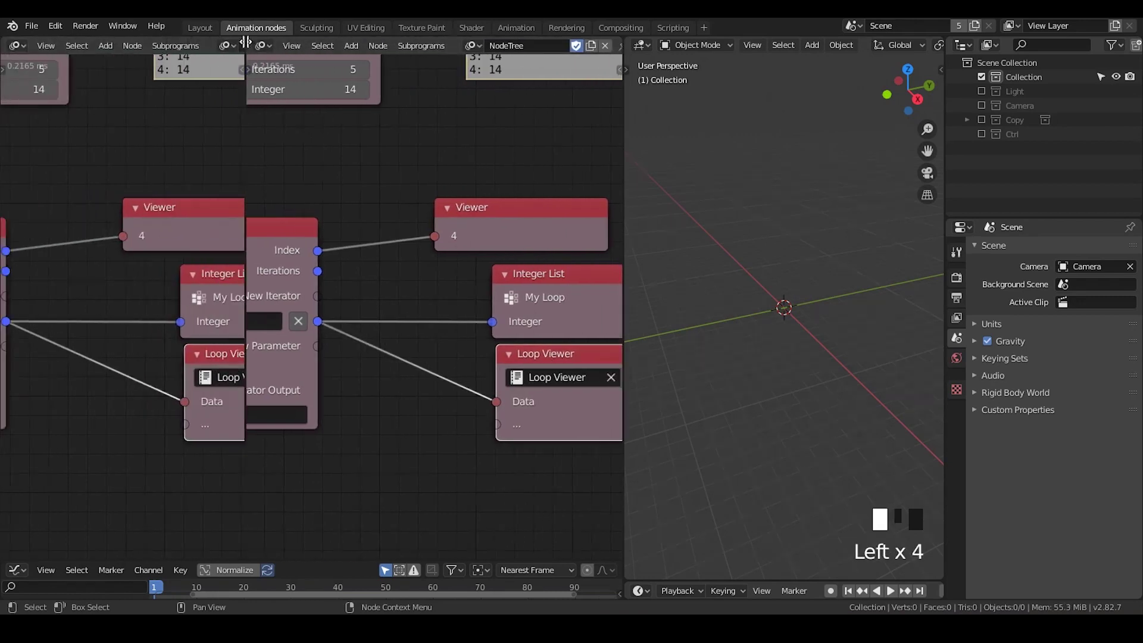
left_click(16, 45)
key("Escape")
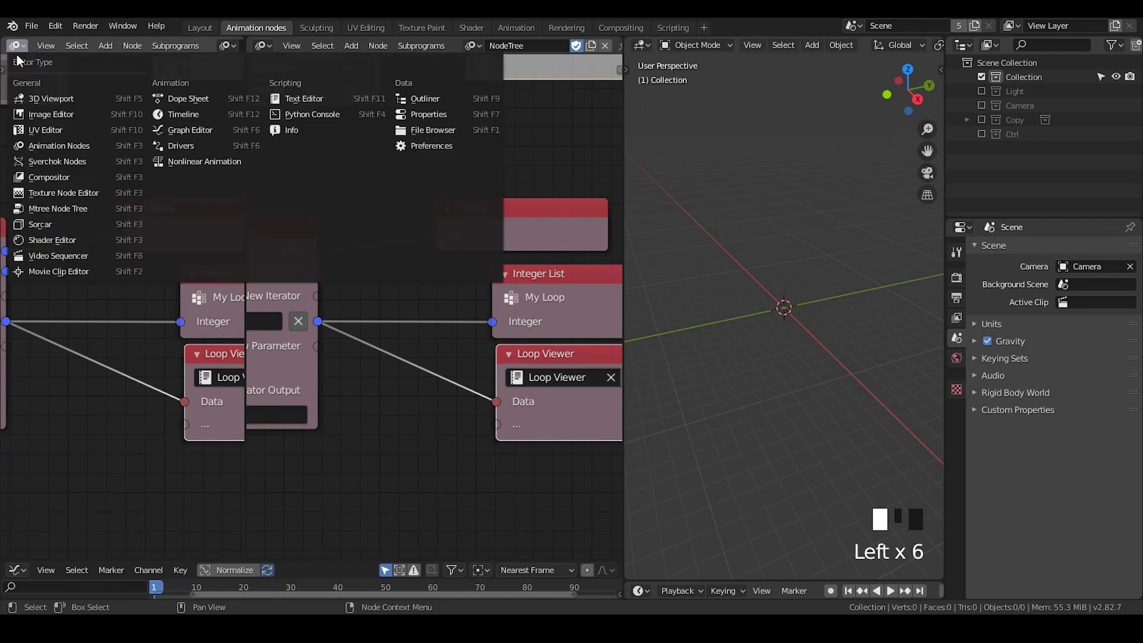
left_click_drag(16, 45, 273, 104)
left_click(154, 45)
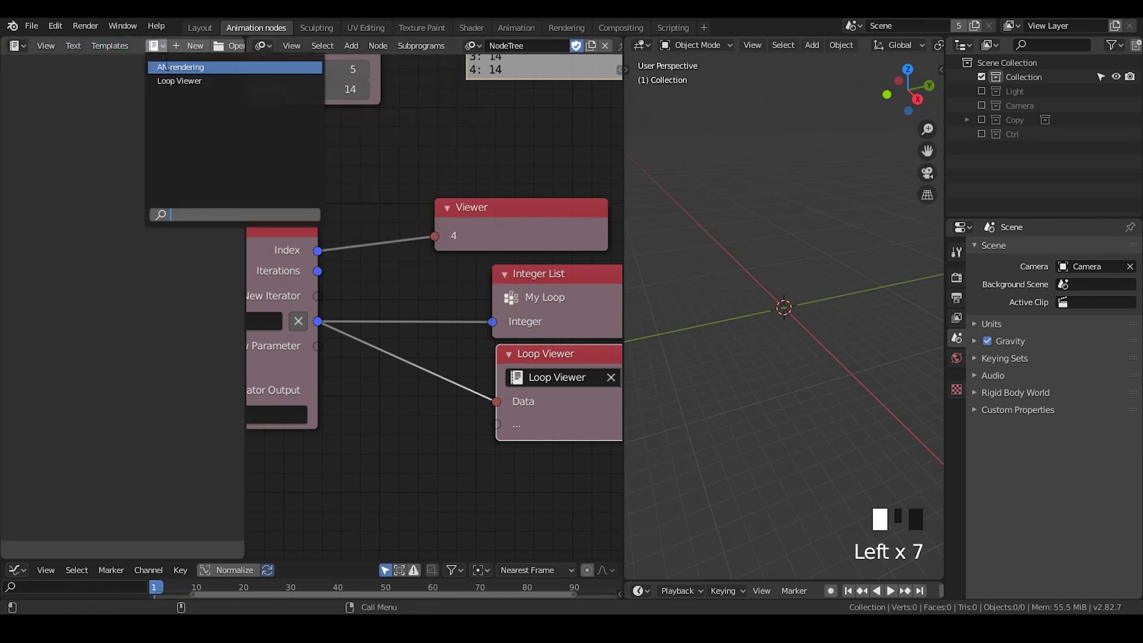
left_click(179, 81)
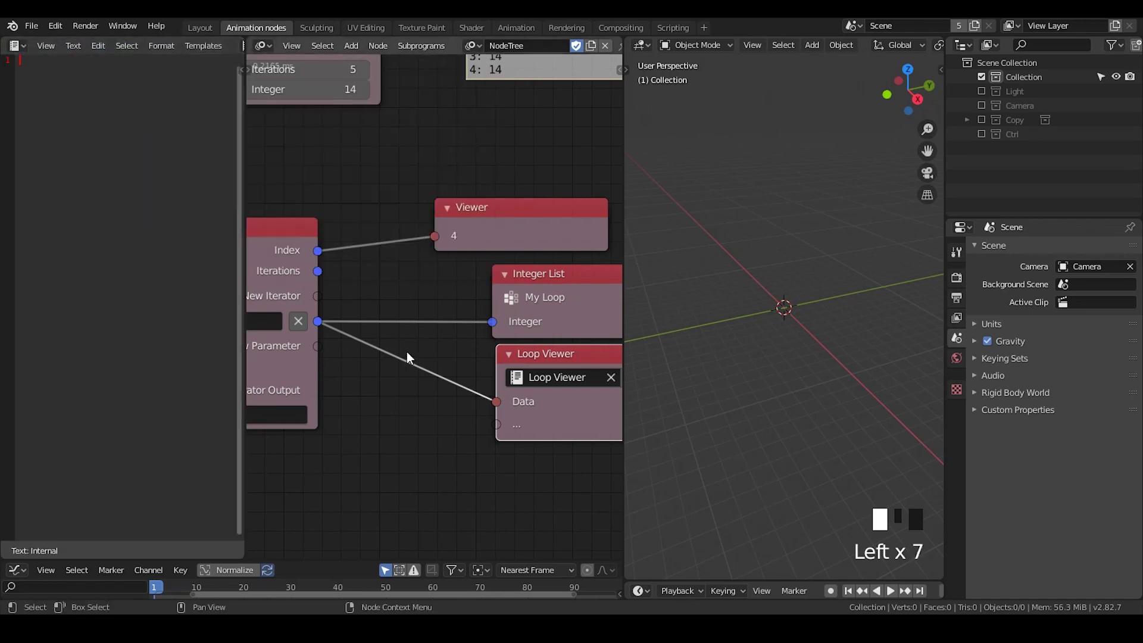
middle_click_drag(938, 590, 897, 585)
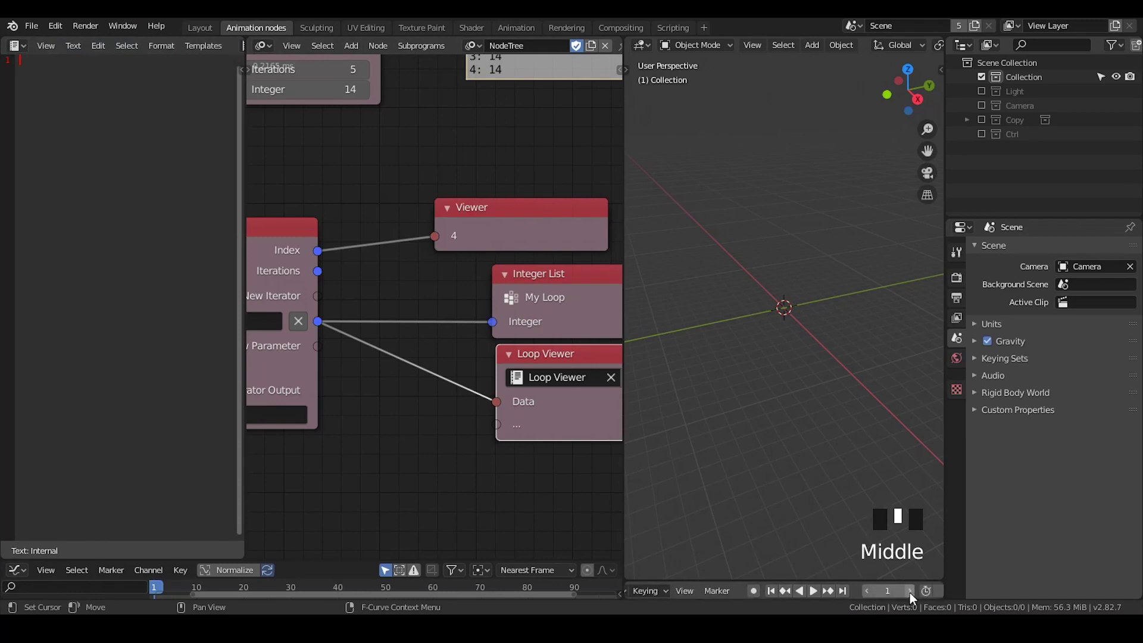
left_click(559, 377)
scroll(60, 95, "up", 1)
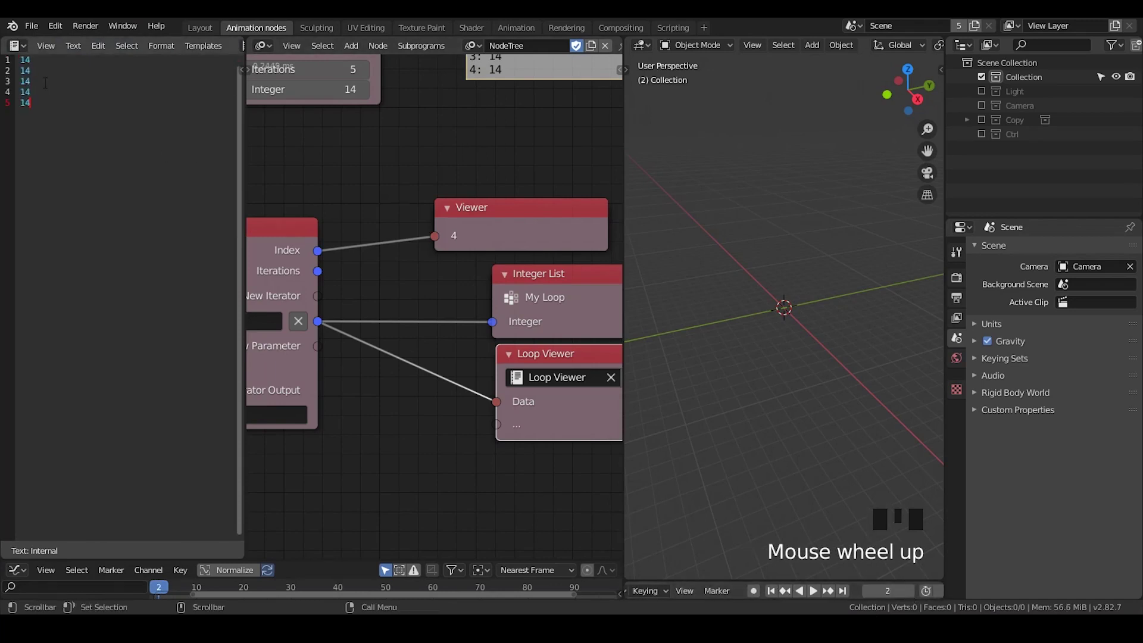
Step: Tidy the layout around the Integer List and Loop Viewer nodes
middle_click_drag(390, 132, 463, 154)
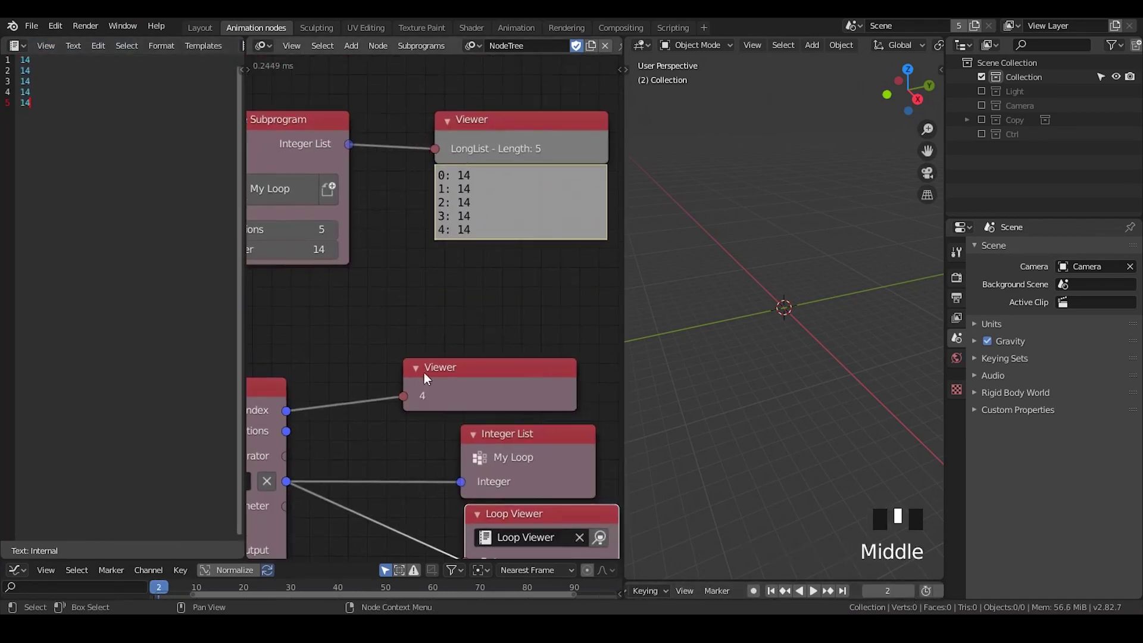
middle_click_drag(426, 389, 459, 344)
left_click_drag(514, 401, 501, 390)
mouse_move(500, 389)
middle_mouse_down()
mouse_move(455, 339)
mouse_move(465, 331)
middle_mouse_up()
scroll(344, 396, "down", 4)
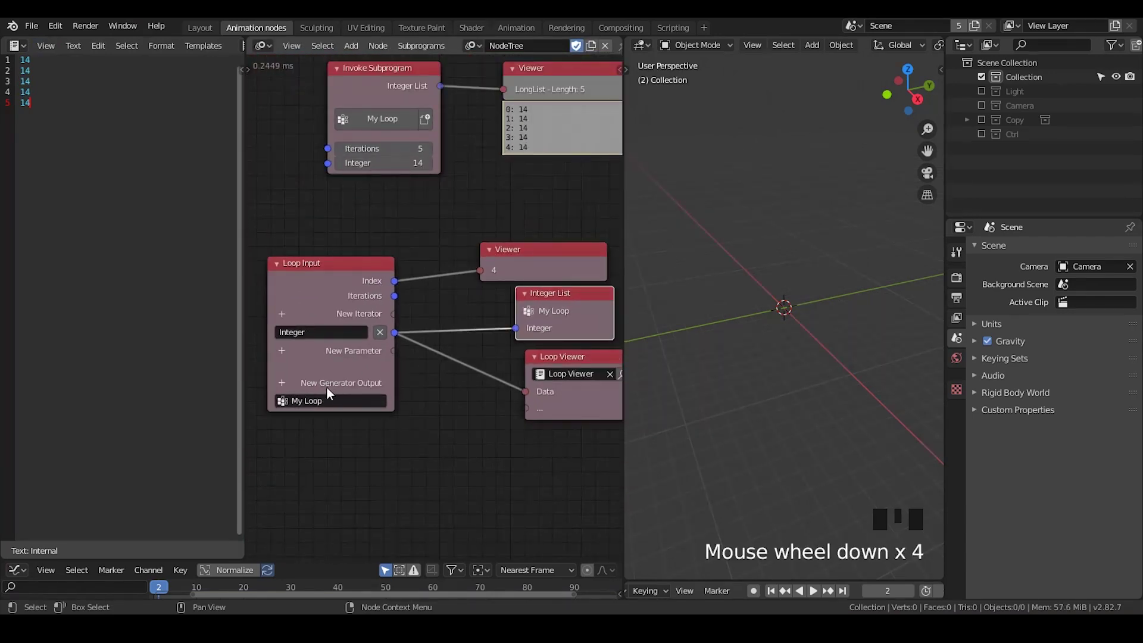
middle_click_drag(384, 332, 348, 339)
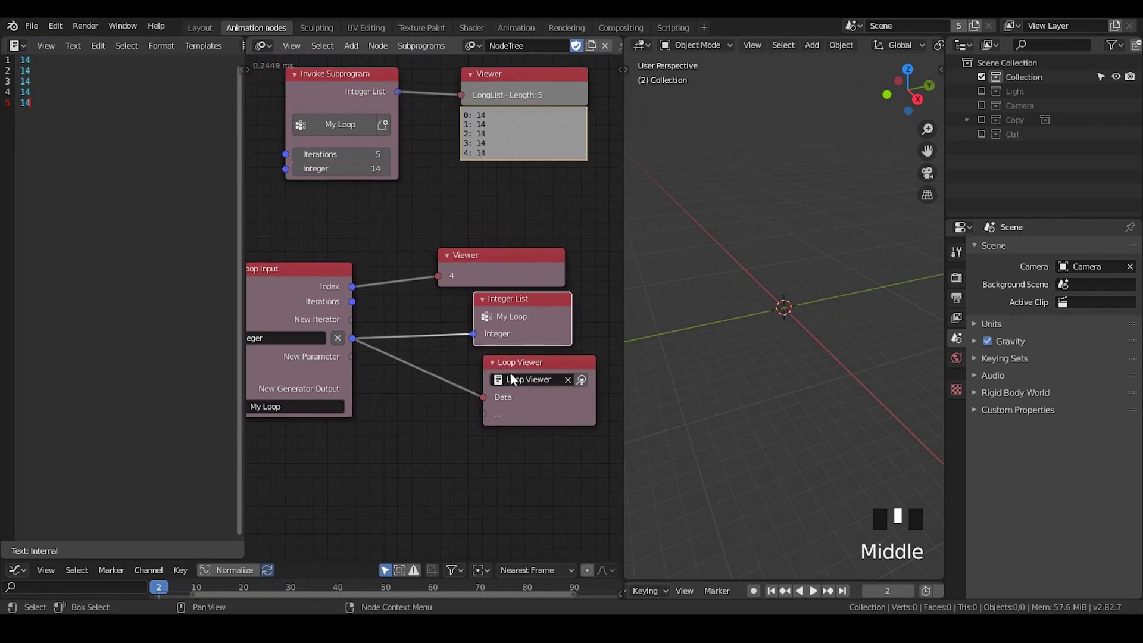
left_click_drag(505, 359, 494, 363)
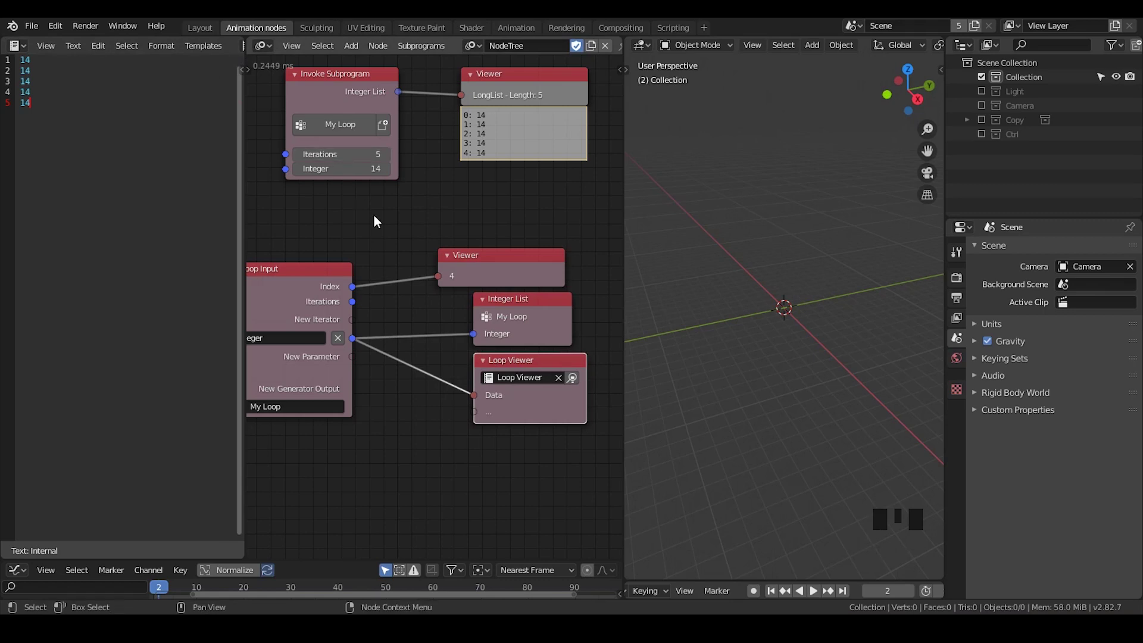
Step: Join the Text Editor area back into the node editor
left_click(243, 40)
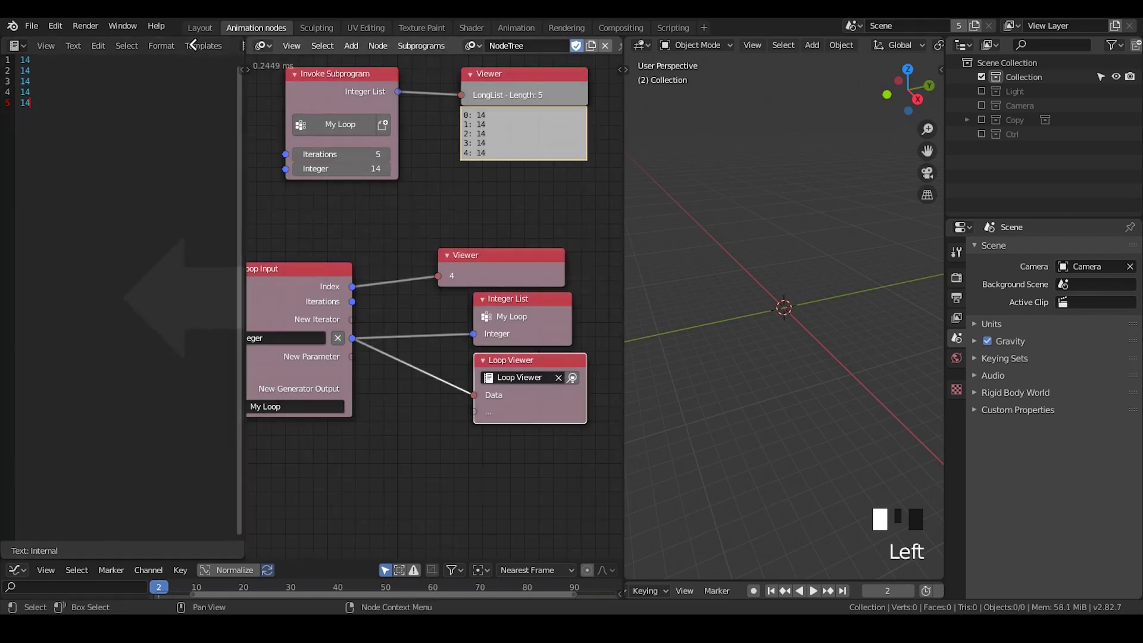
left_click_drag(191, 45, 188, 47)
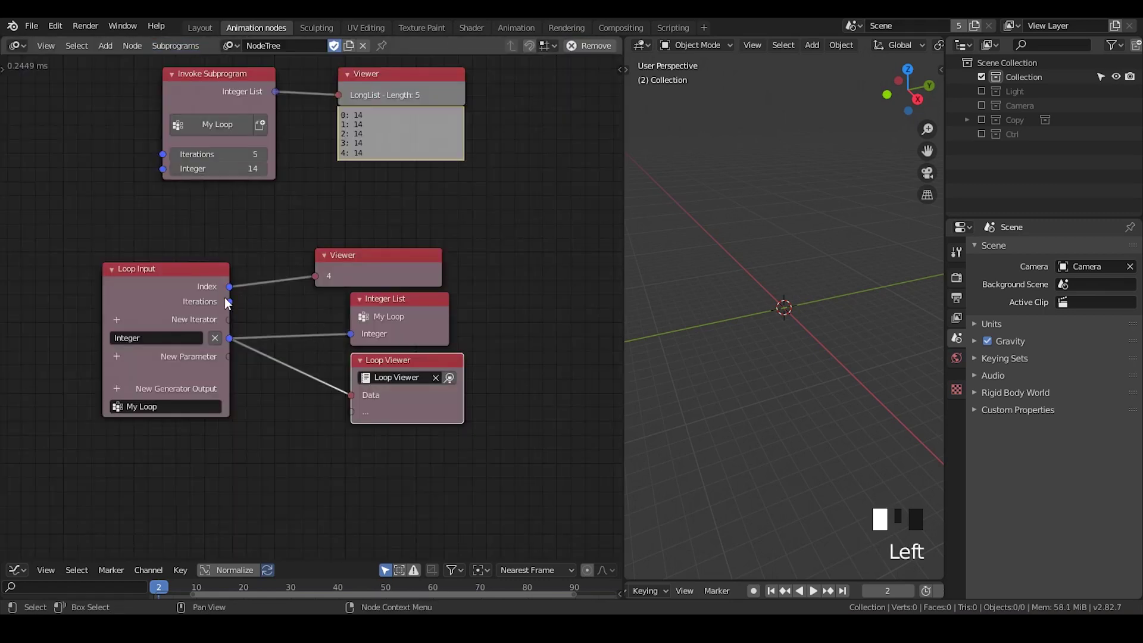
middle_click_drag(245, 304, 260, 299)
scroll(259, 300, "up", 1)
scroll(259, 299, "down", 1)
Step: Show Loop Input's sidebar settings with its Integer output socket selected
left_click(216, 278)
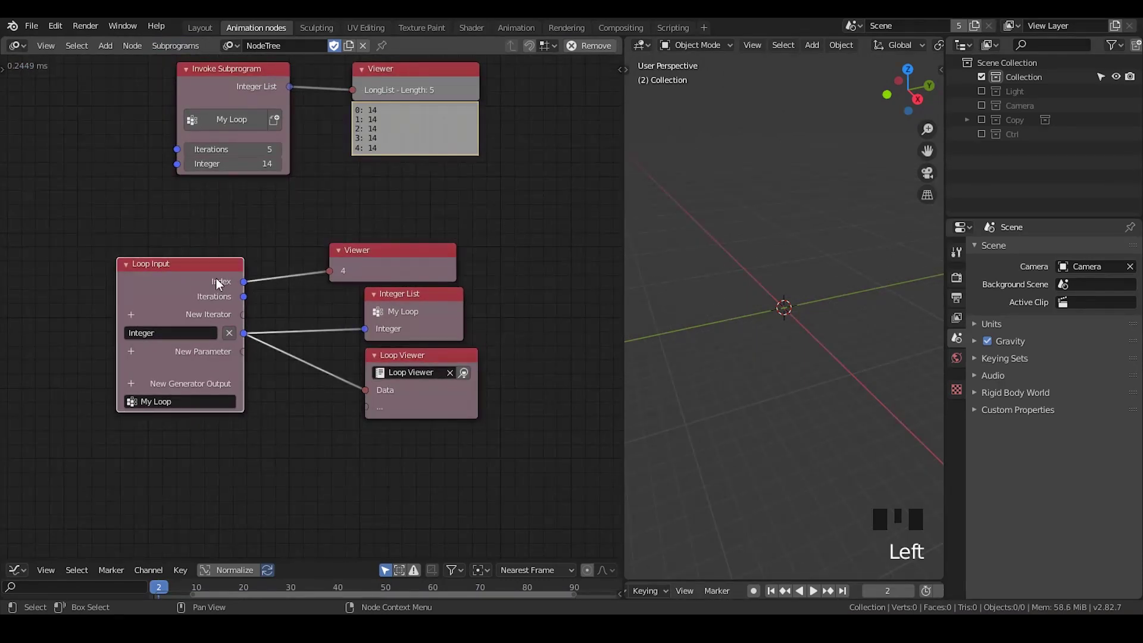
key("n")
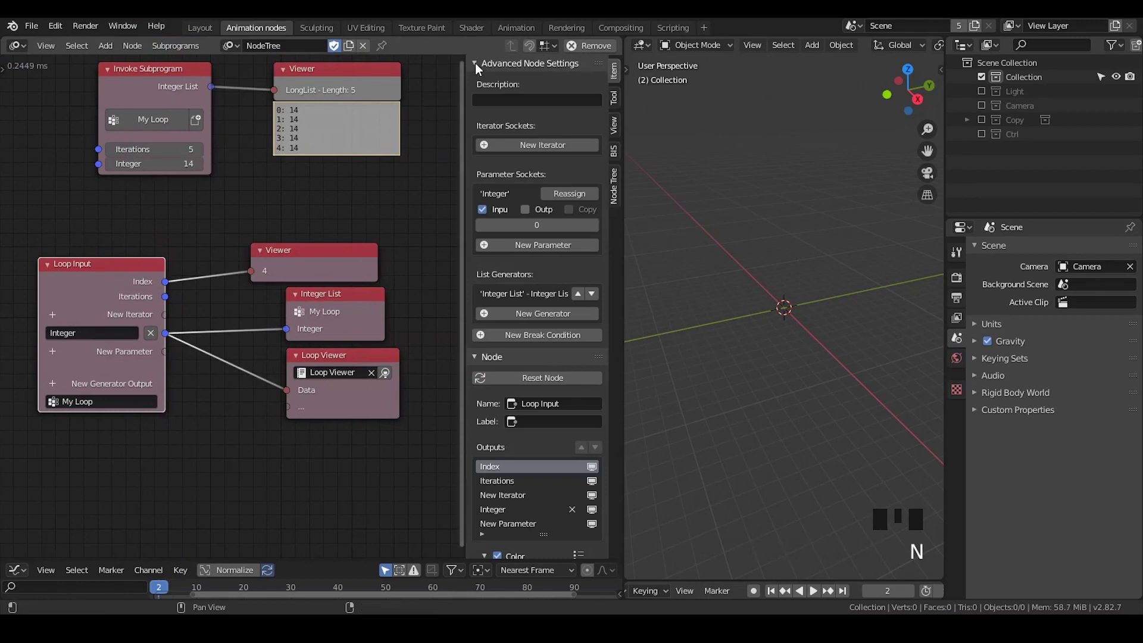
left_click(475, 62)
left_click(477, 82)
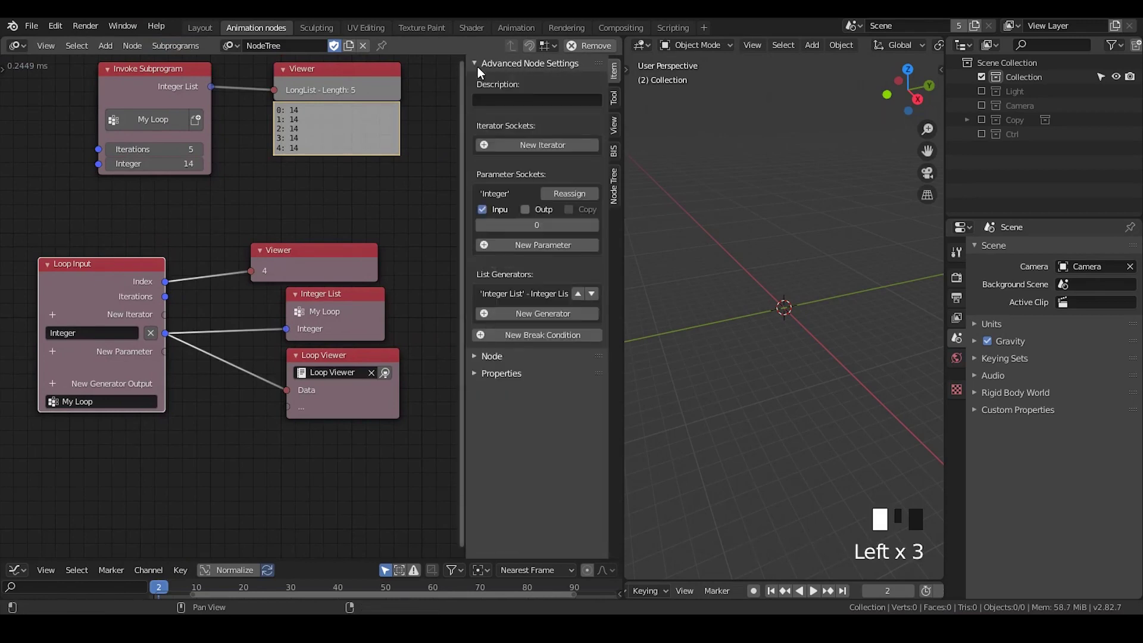
left_click(471, 62)
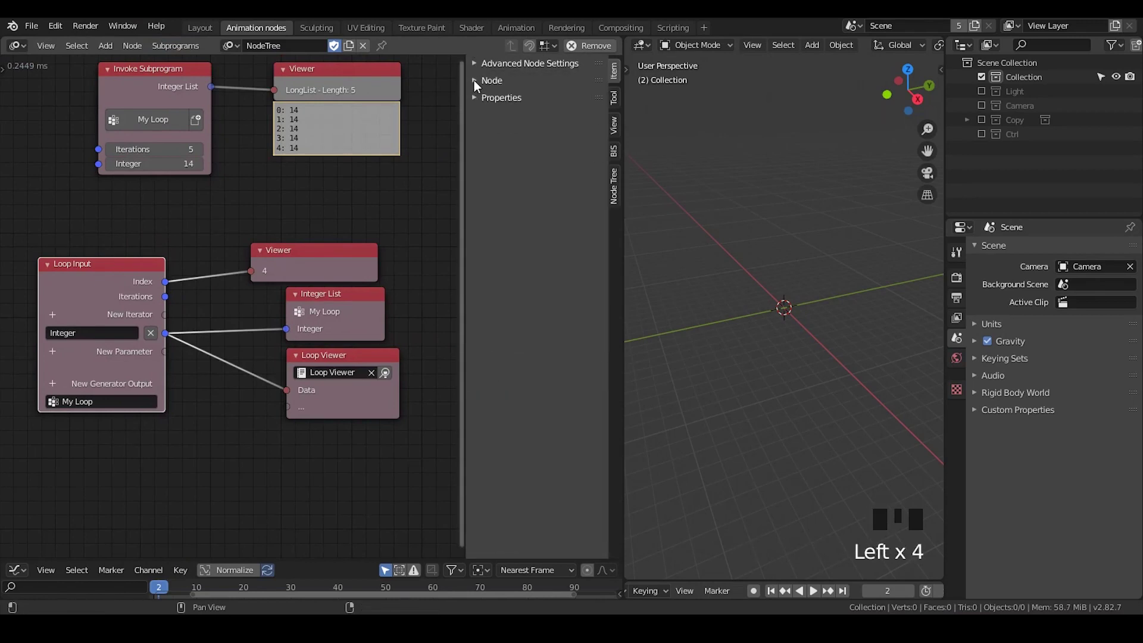
left_click(474, 80)
left_click(508, 230)
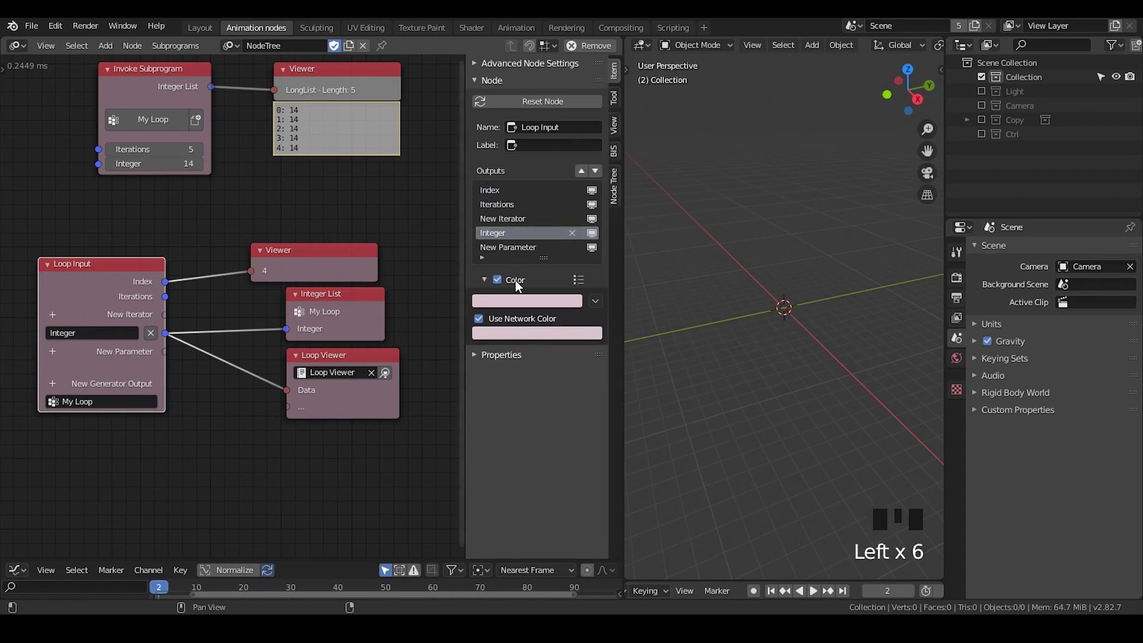
left_click(476, 79)
left_click(473, 61)
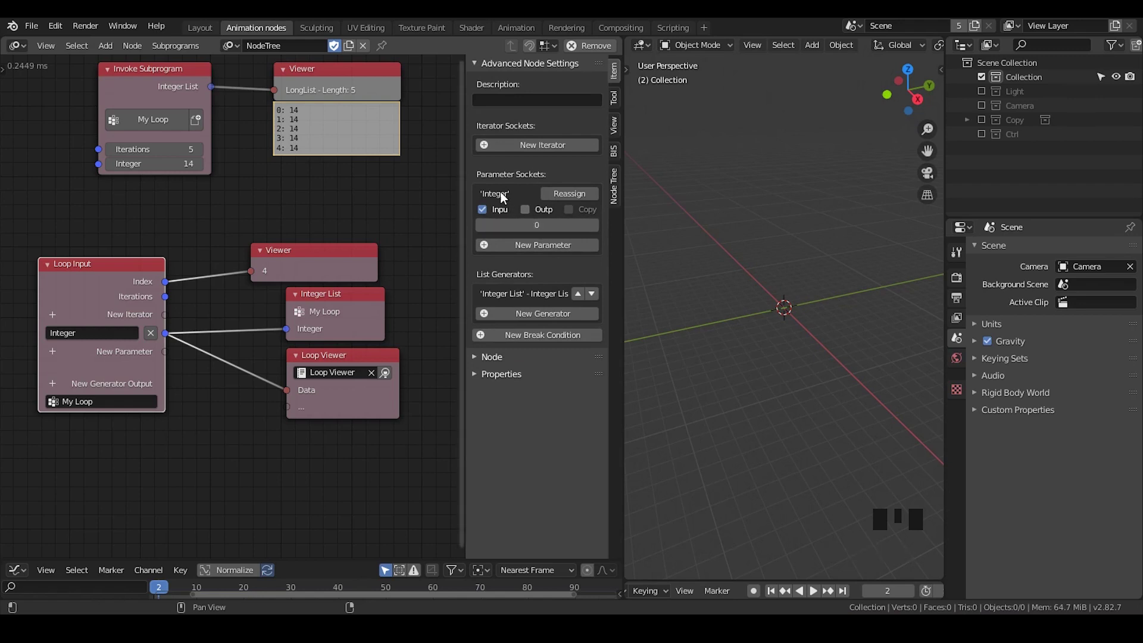
Step: Rename the parameter to Testing and set its default value to 30
left_click(100, 327)
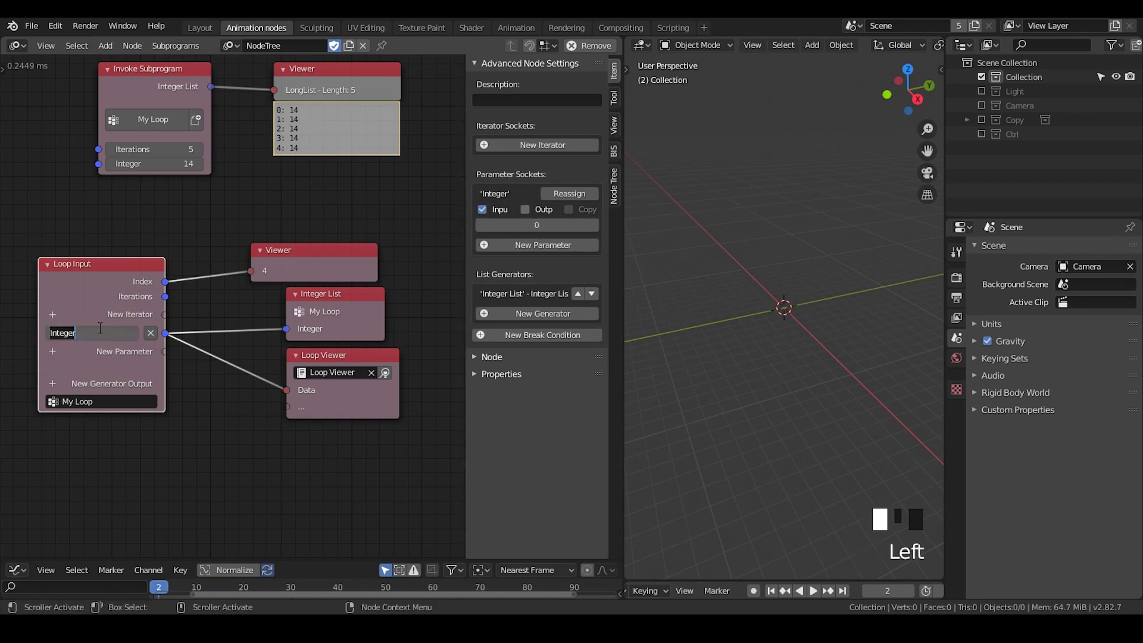
type("Testing")
left_click(389, 215)
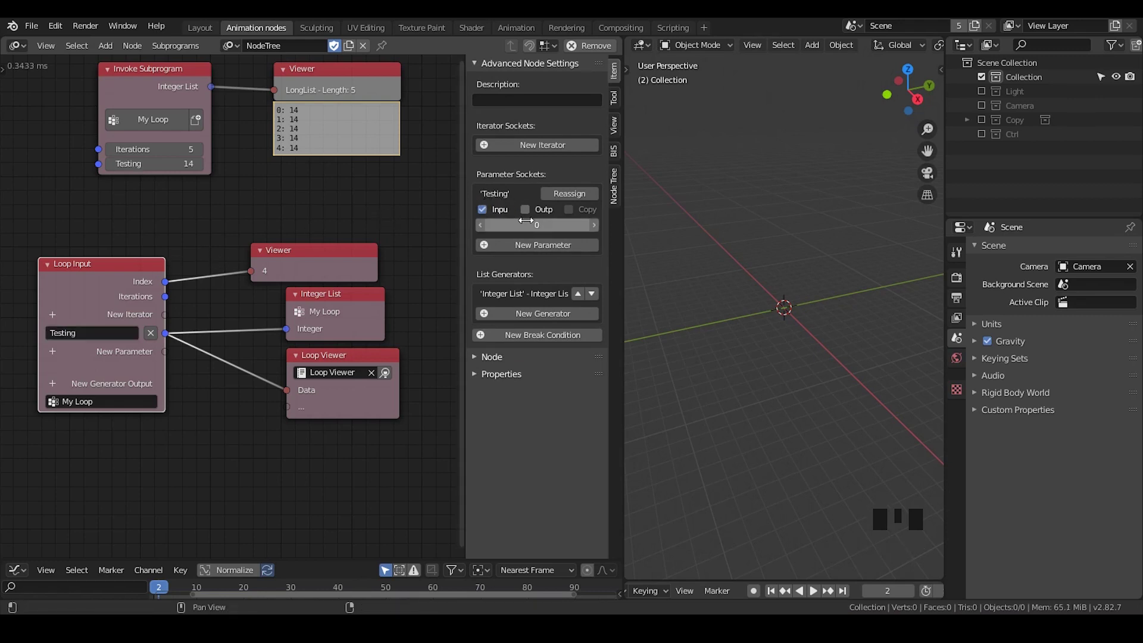
left_click_drag(527, 225, 535, 225)
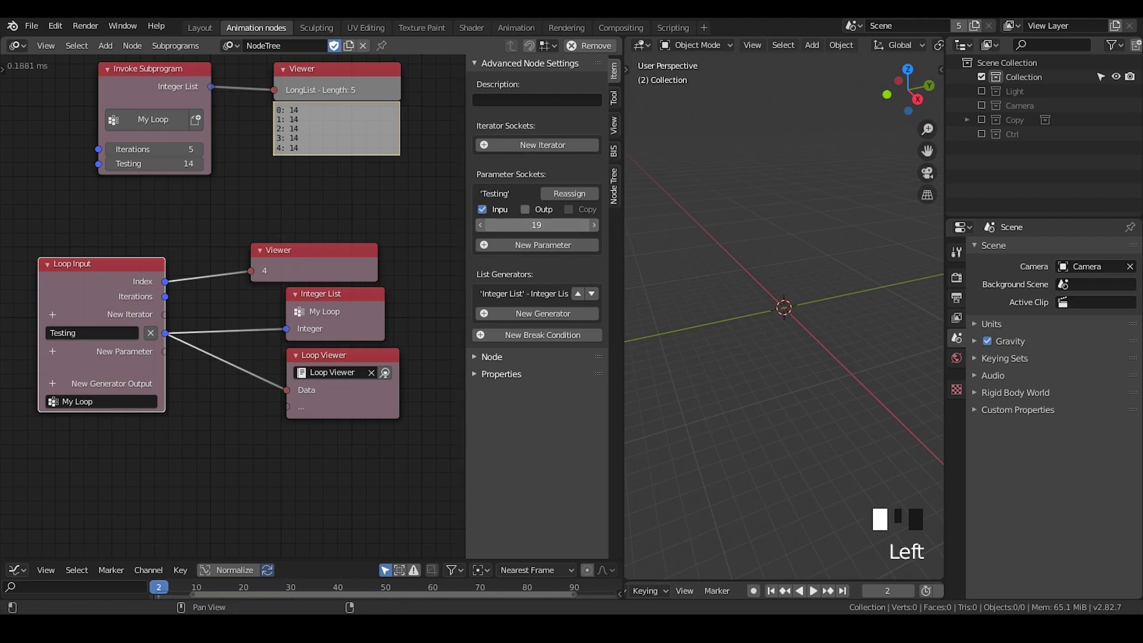
left_click(527, 226)
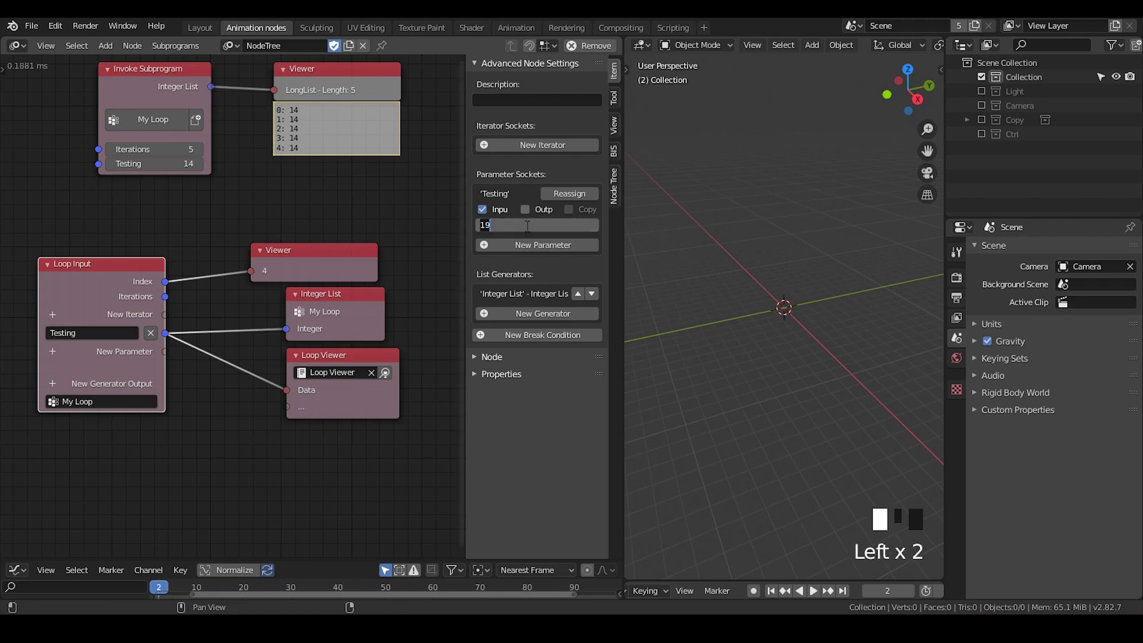
type("30")
key("Return")
left_click(79, 269)
Step: Add and delete a stray invoke node, then reset Testing's default to 0
key("w")
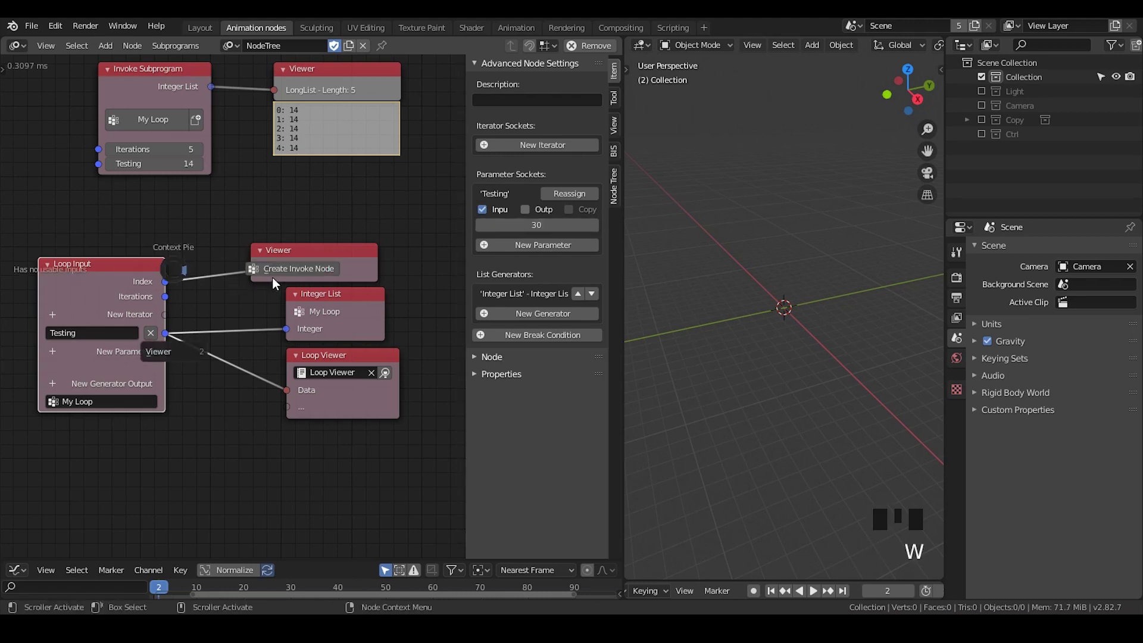
left_click(275, 272)
middle_click_drag(153, 532, 189, 457)
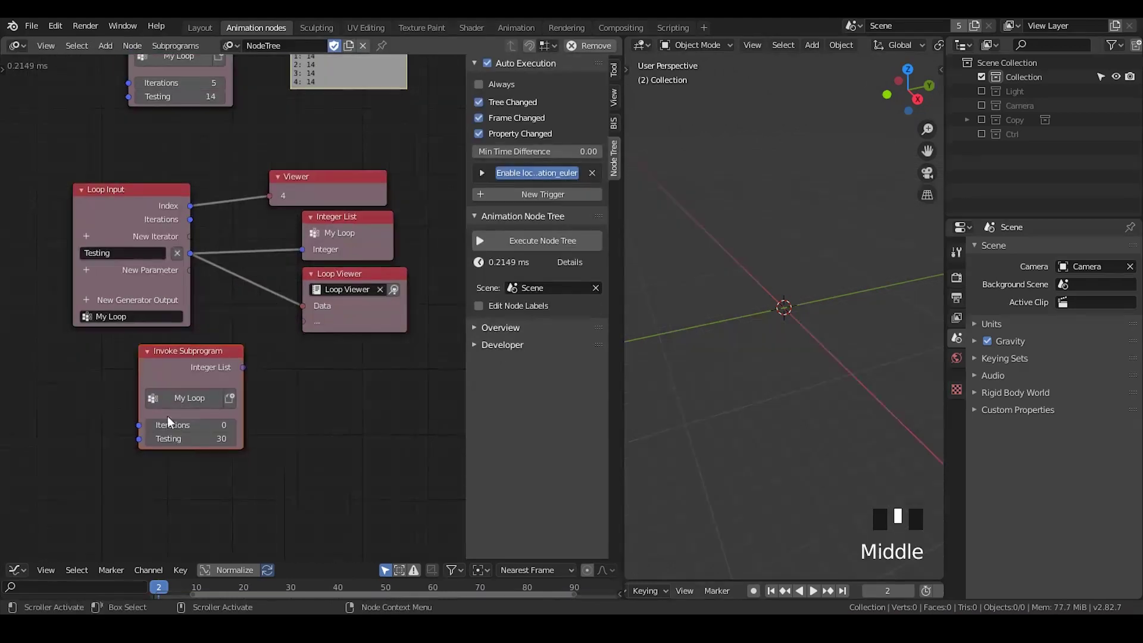
left_click(195, 367)
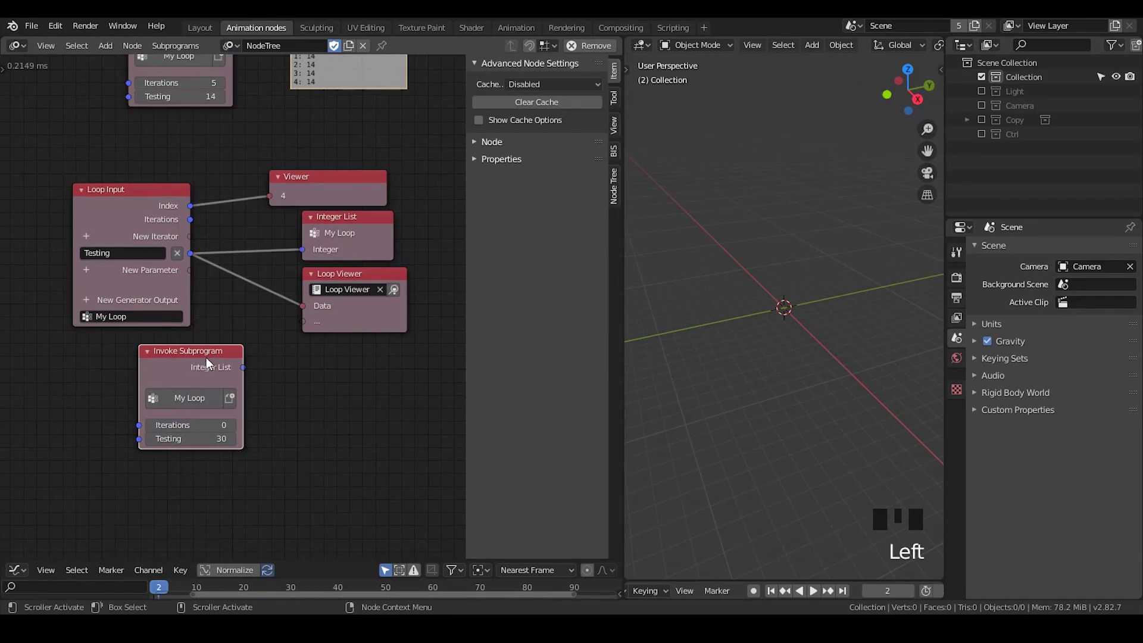
key("x")
left_click(134, 195)
middle_click_drag(181, 194, 179, 215)
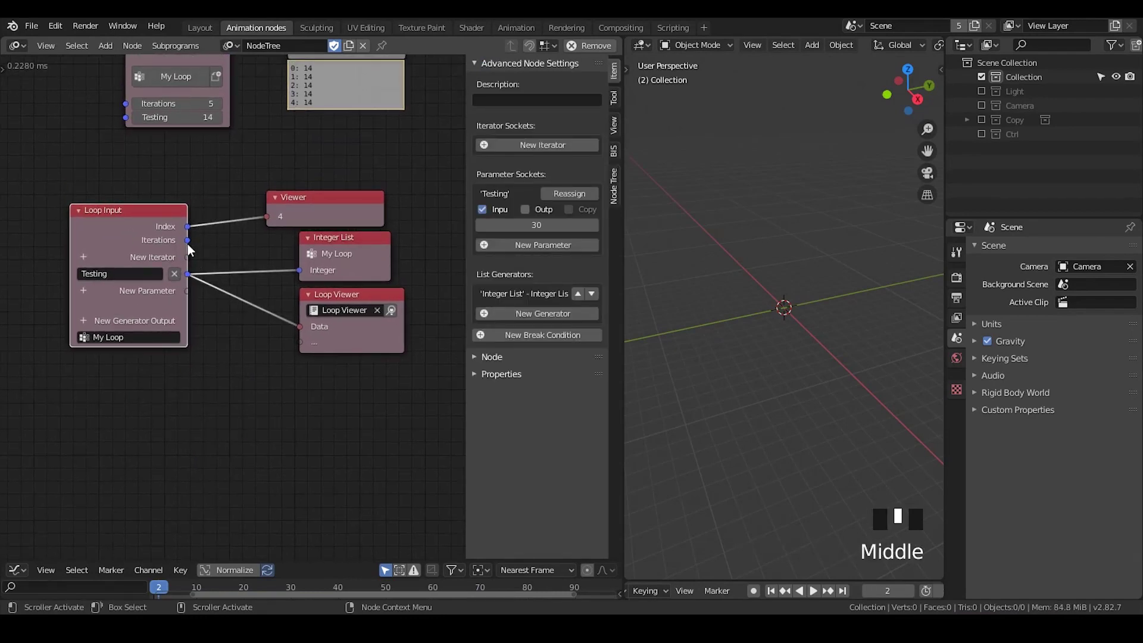
left_click(502, 225)
type("0")
key("Return")
Step: Enable Testing as a subprogram output in the Advanced Node Settings
mouse_move(357, 242)
middle_mouse_down()
mouse_move(344, 276)
mouse_move(356, 282)
middle_mouse_up()
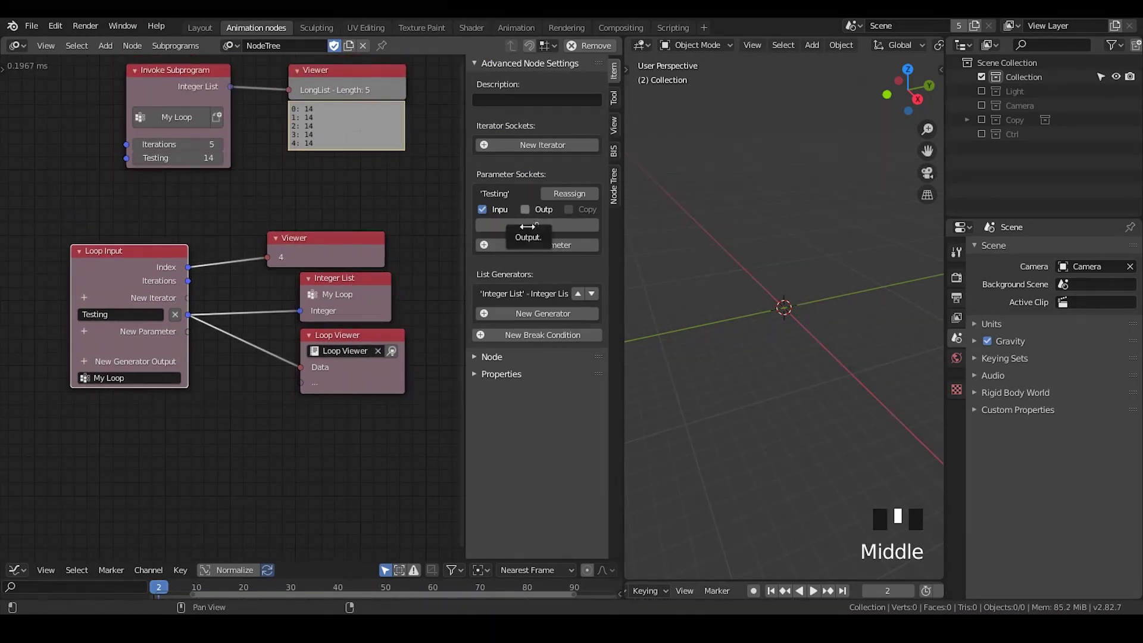
key("n")
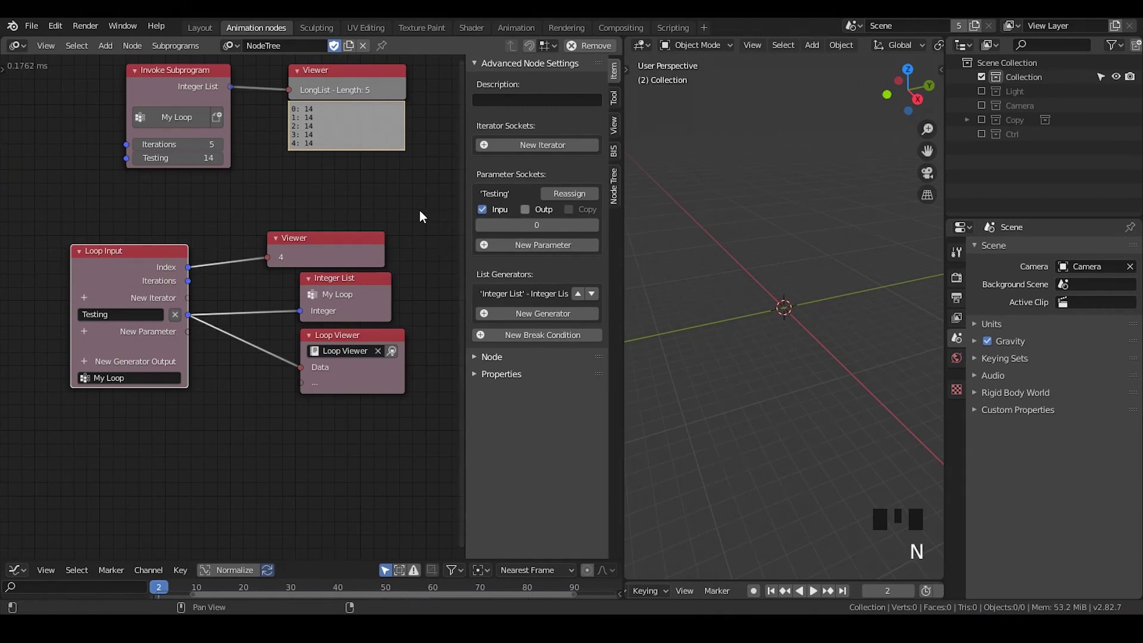
left_click(525, 209)
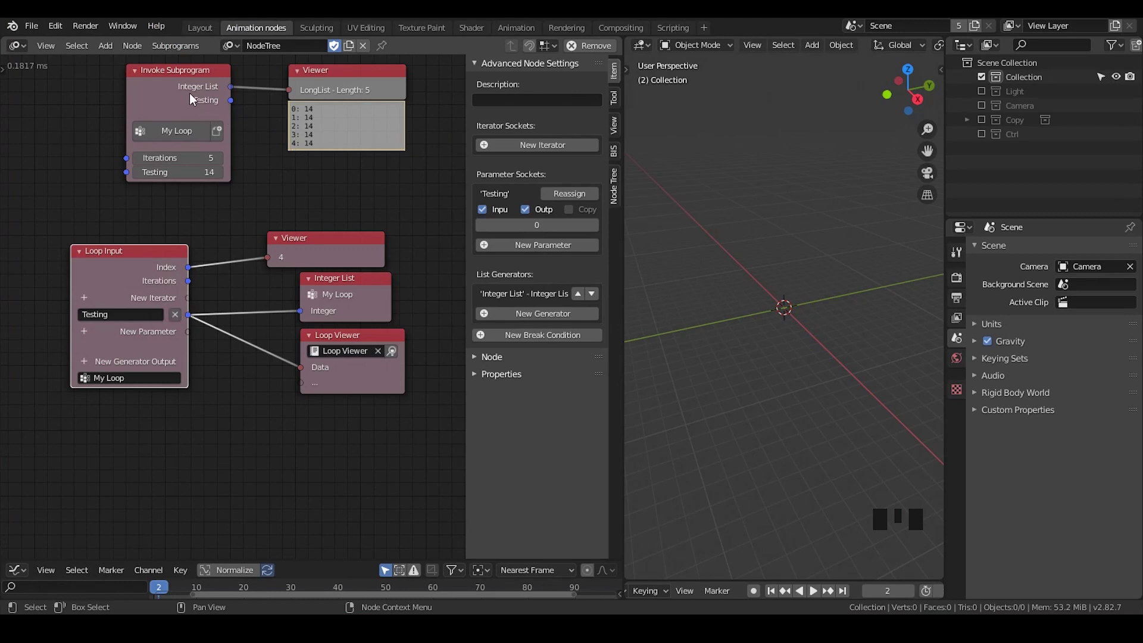
Step: Add a Viewer connected to the call's Testing output
key("w")
left_click(192, 189)
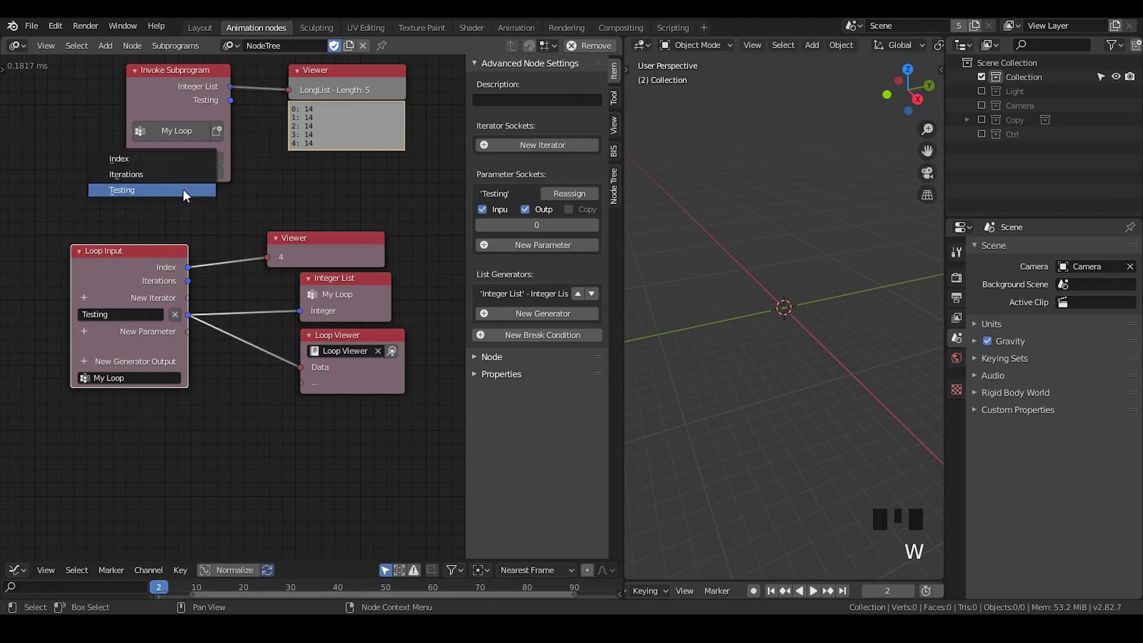
left_click(182, 190)
left_click(277, 160)
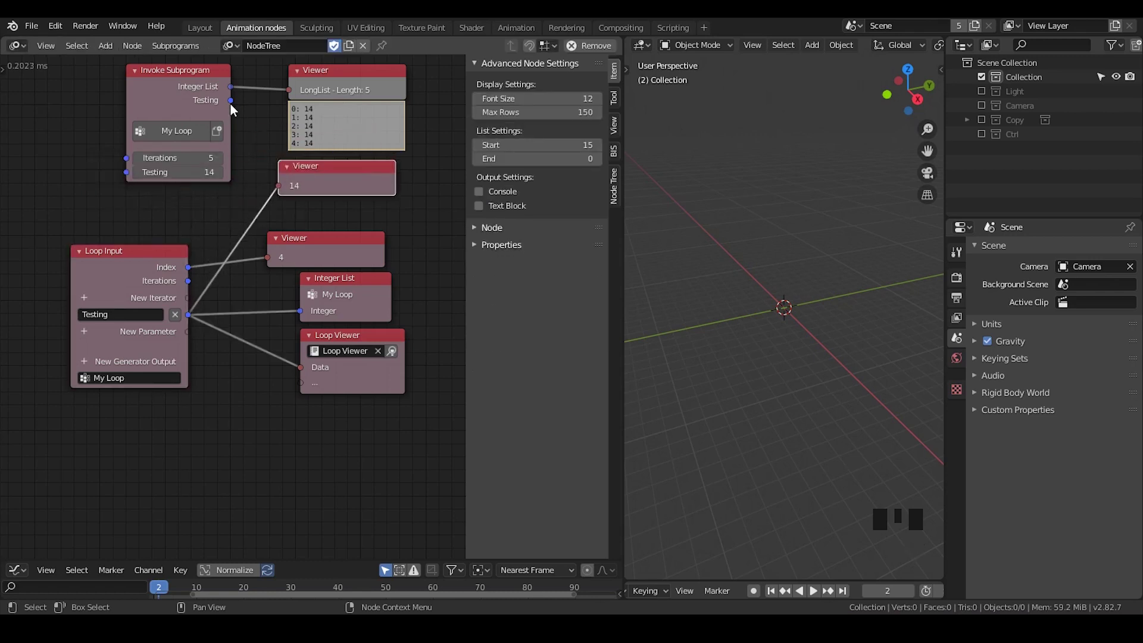
mouse_move(230, 101)
left_mouse_down()
mouse_move(272, 187)
mouse_move(335, 181)
left_mouse_up()
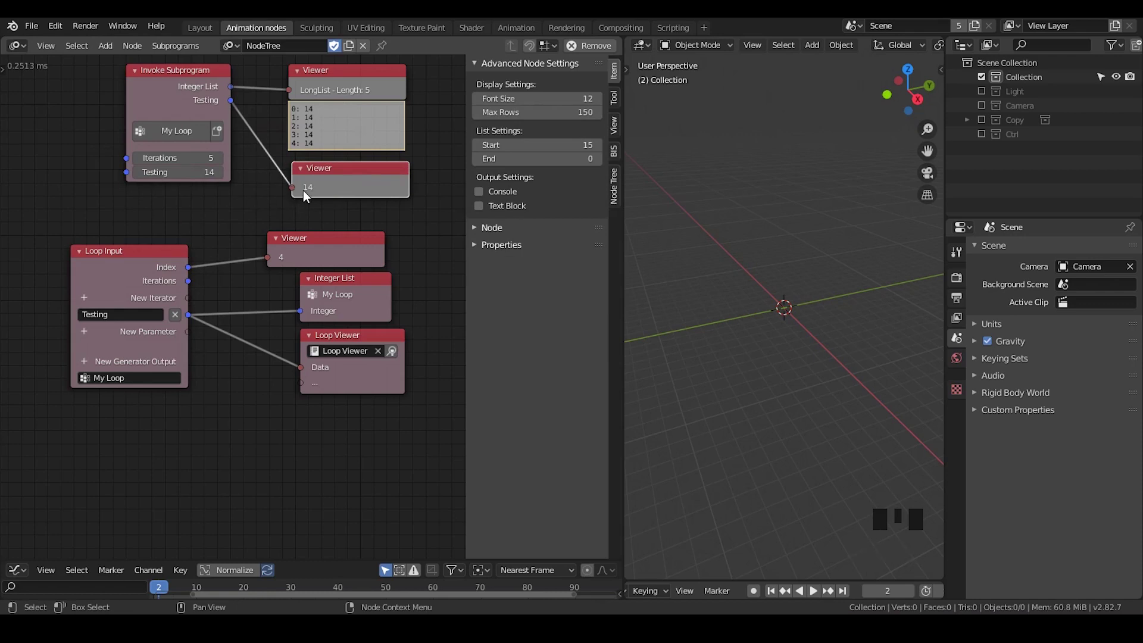
Step: Delete the Index Viewer and Loop Viewer, and shift the Integer List node right
left_click(349, 242)
key("x")
left_click(347, 335)
key("x")
left_click(328, 282)
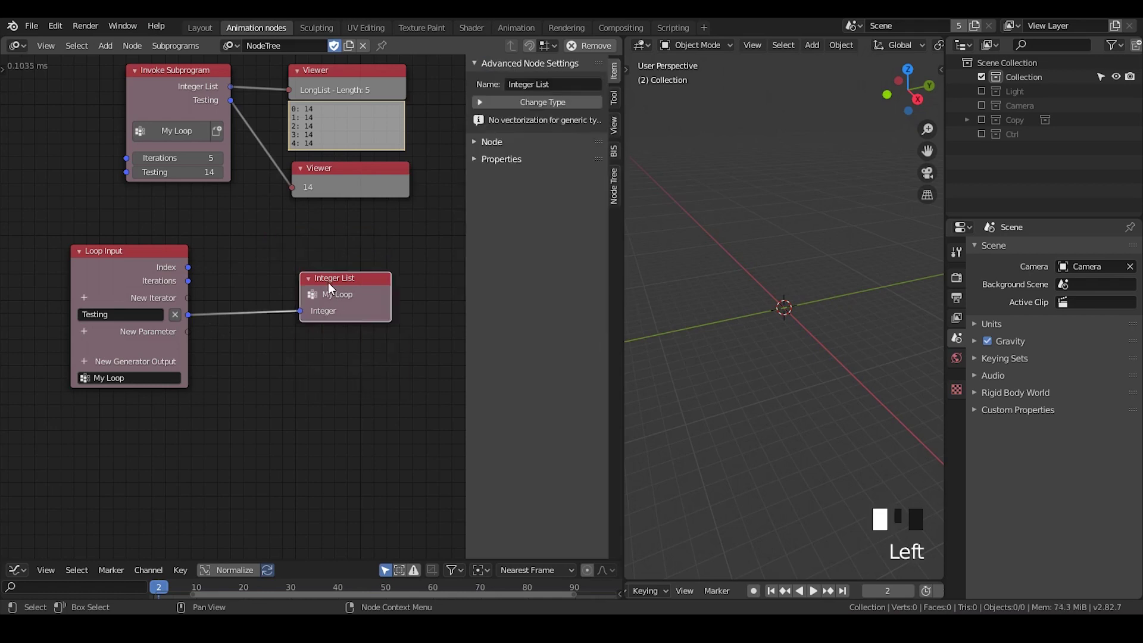
key("g")
left_click(403, 278)
Step: Insert a Math Add node before Integer List, with Index feeding input B
key("ctrl+a")
type("float math")
key("Return")
left_click(292, 320)
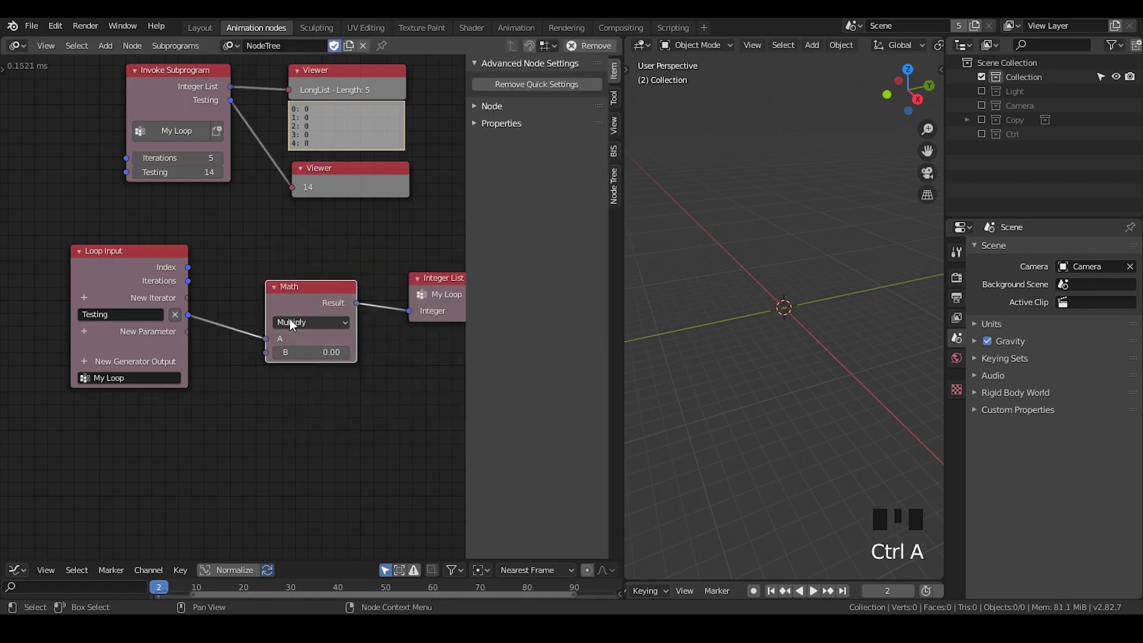
left_click(292, 339)
left_click_drag(188, 267, 266, 352)
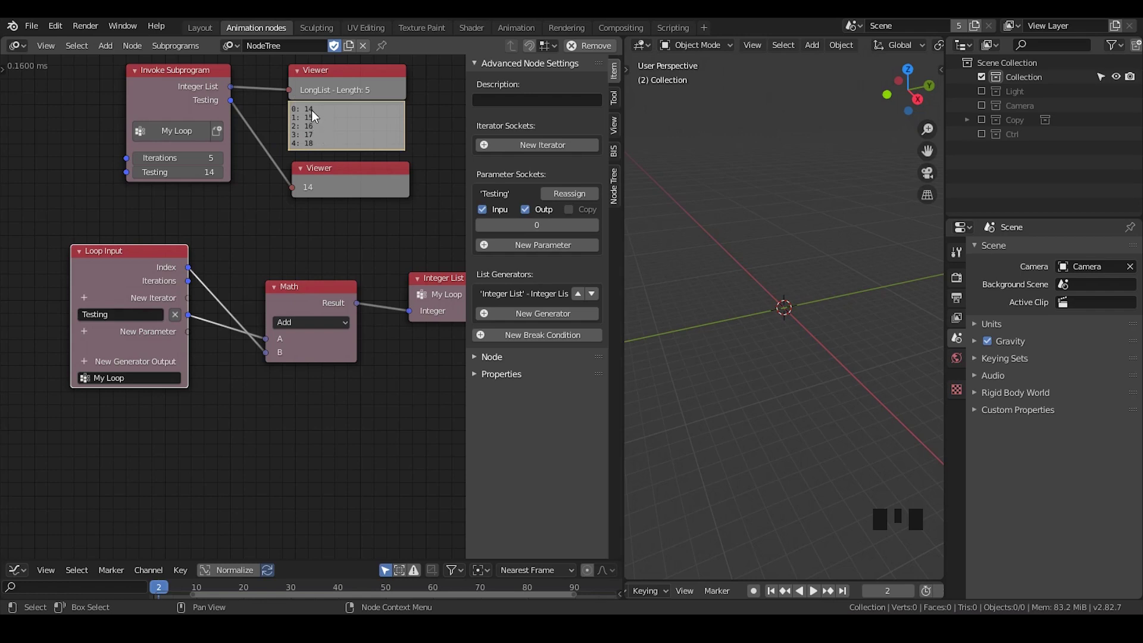
Step: Set the call's Testing input to 0, compare the viewers, and select Loop Input
left_click(185, 172)
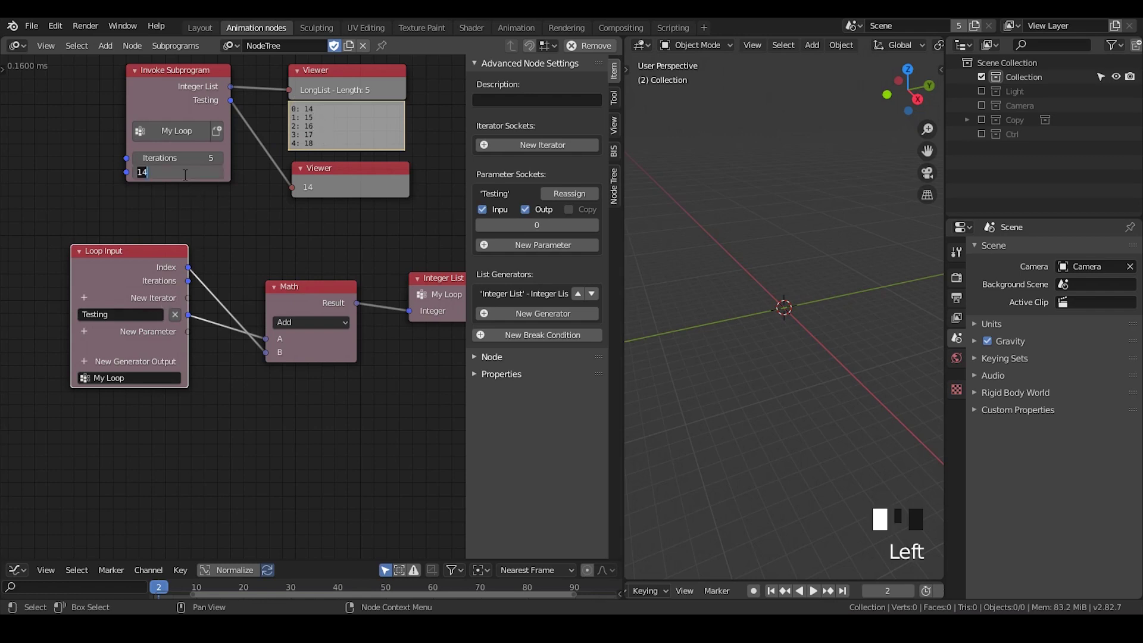
type("0")
key("Return")
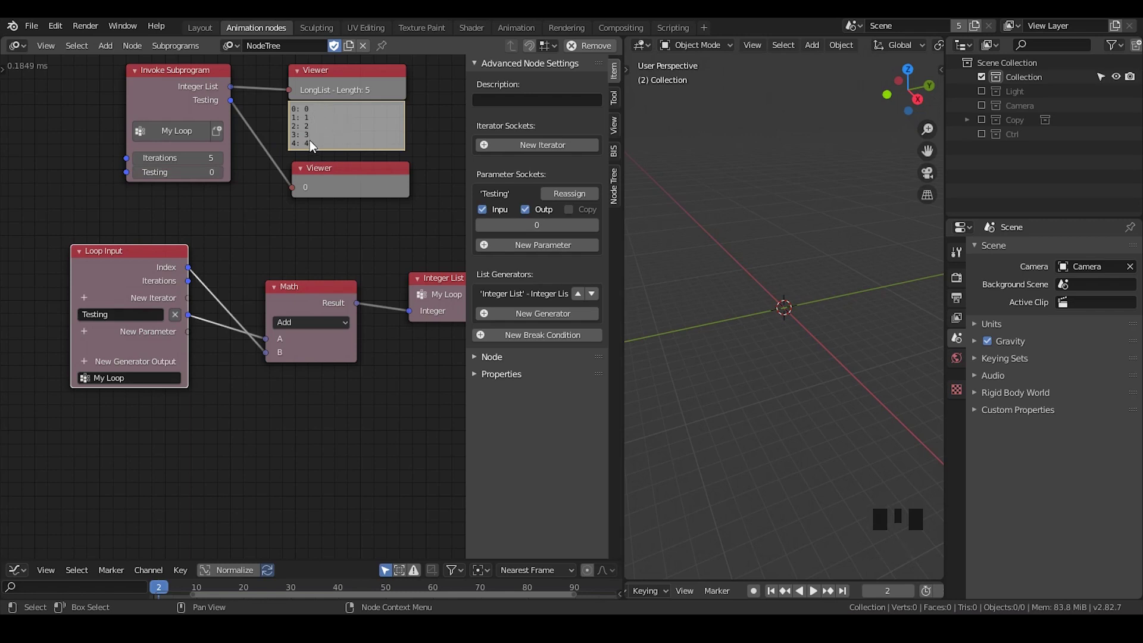
left_click_drag(319, 187, 320, 190)
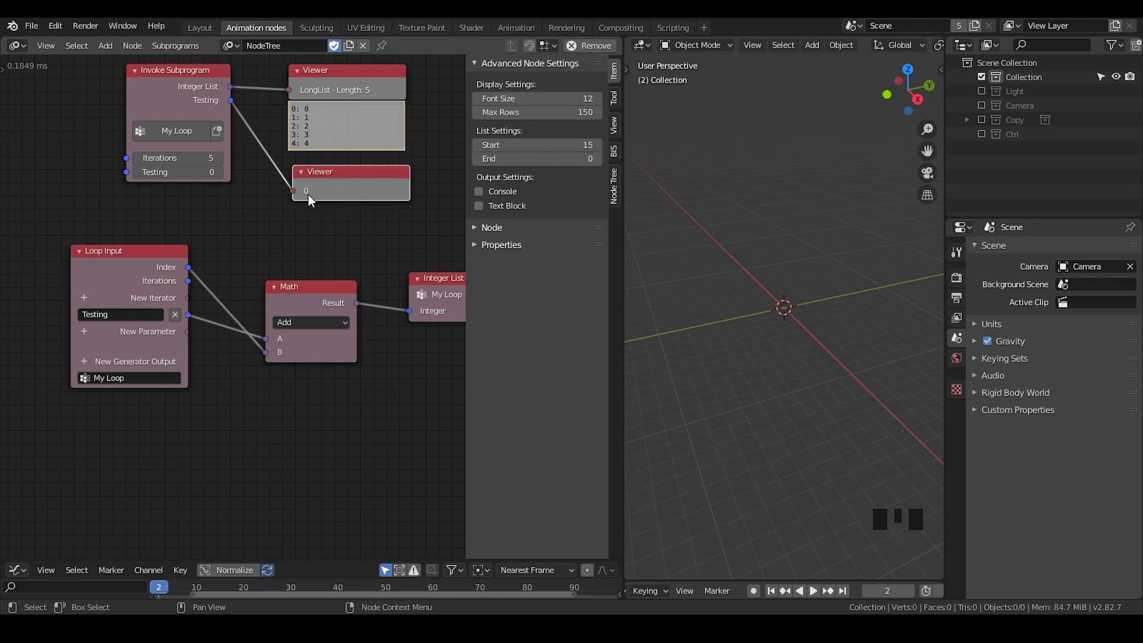
left_click(214, 107)
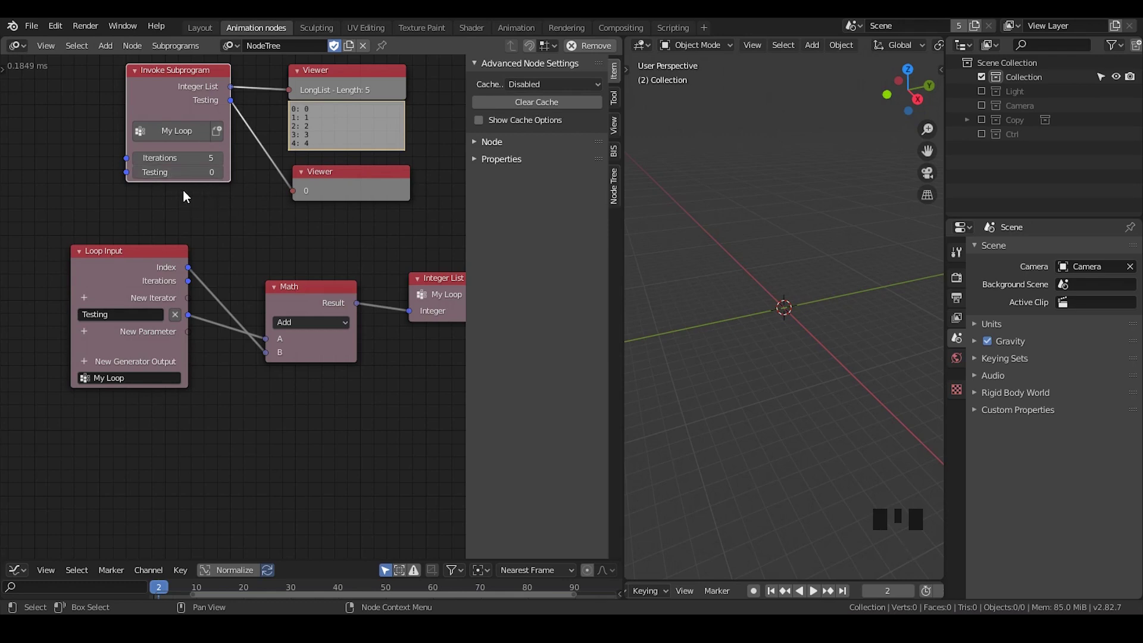
left_click(310, 182)
left_click(199, 114)
left_click(308, 174)
left_click(199, 103)
left_click(154, 258)
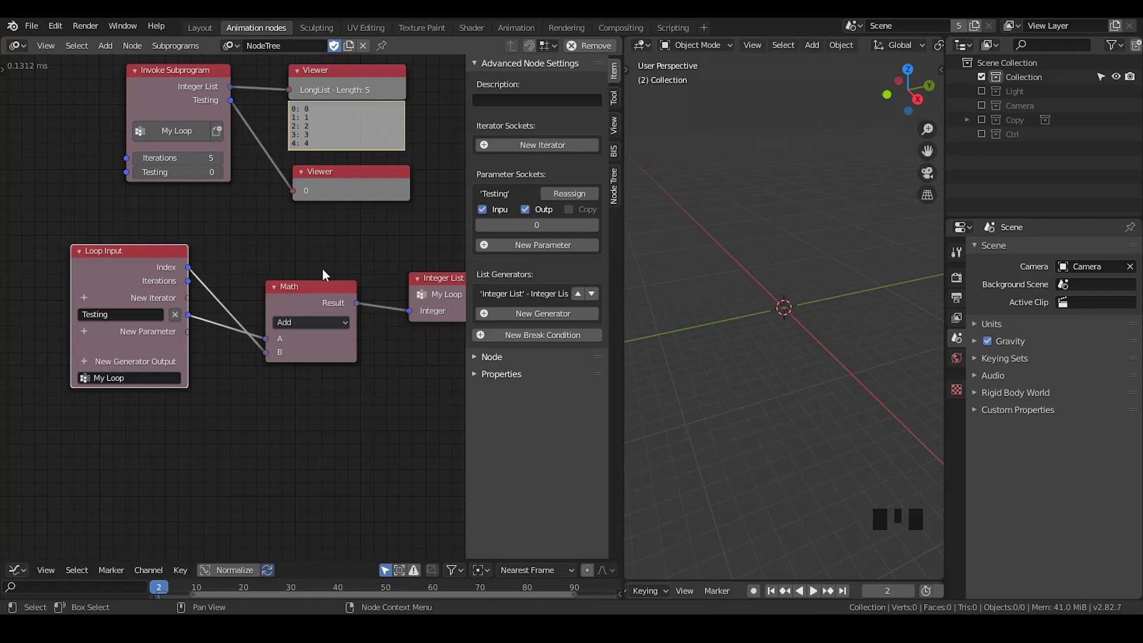
Step: Tidy the Math and Integer List nodes and raise iterations to 15
left_click_drag(312, 291, 314, 276)
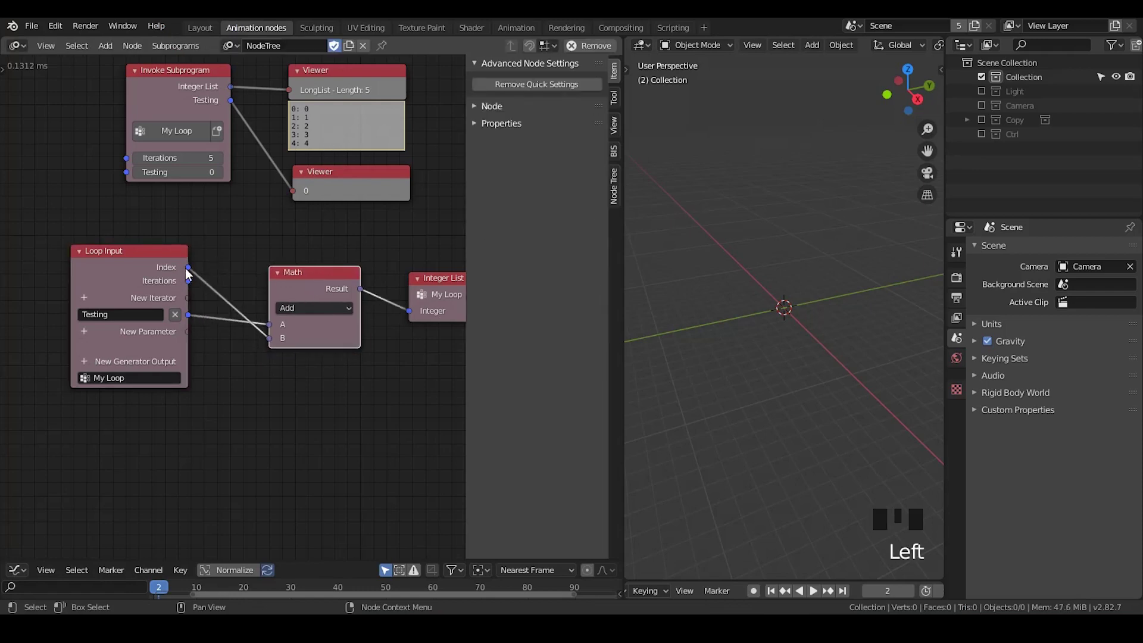
left_click_drag(424, 292, 416, 283)
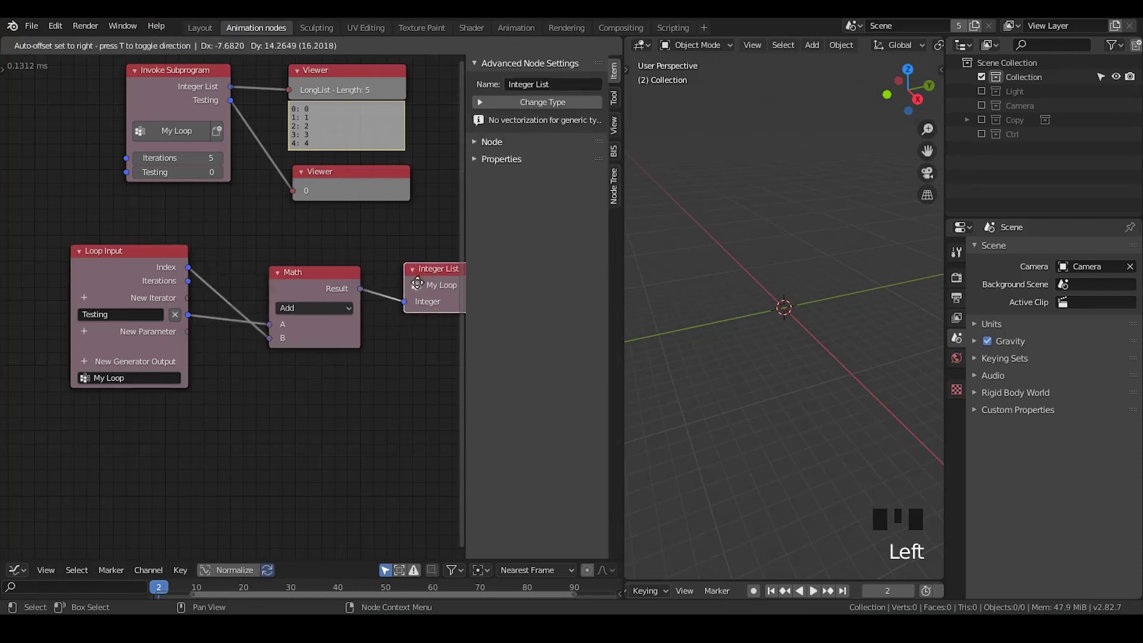
left_click_drag(333, 279, 323, 278)
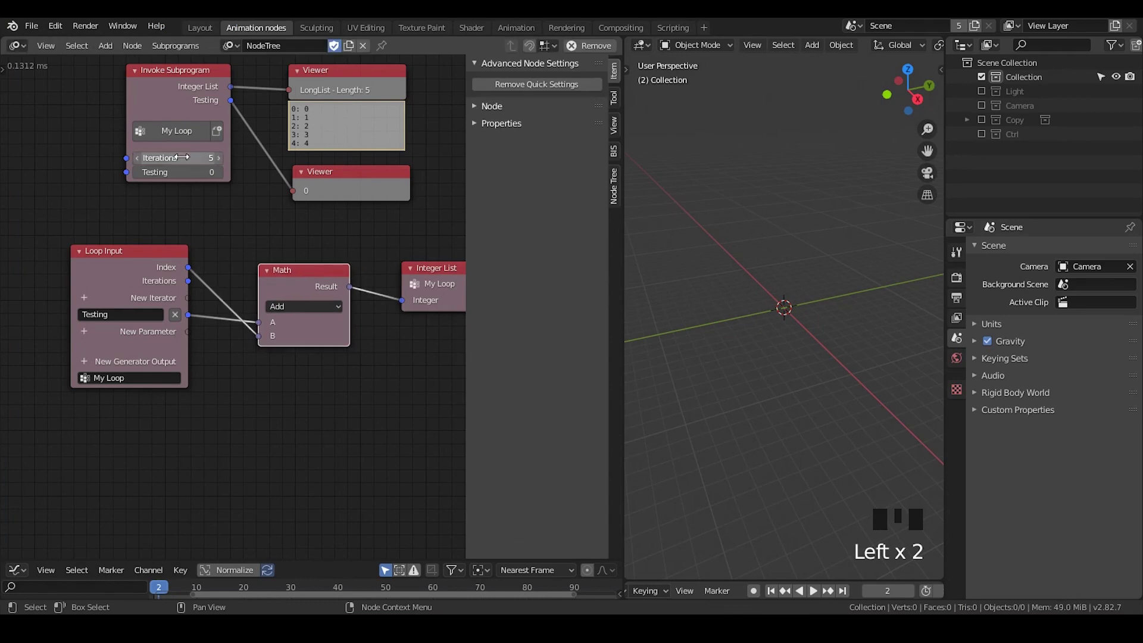
left_click_drag(201, 158, 328, 94)
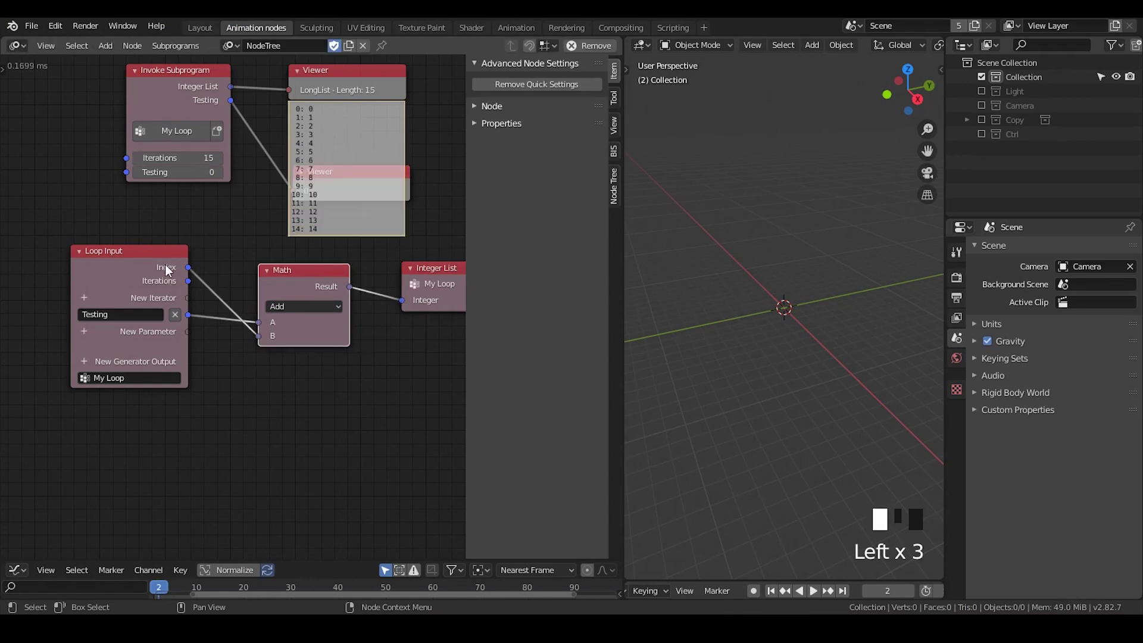
scroll(224, 323, "up", 3)
scroll(224, 304, "down", 1)
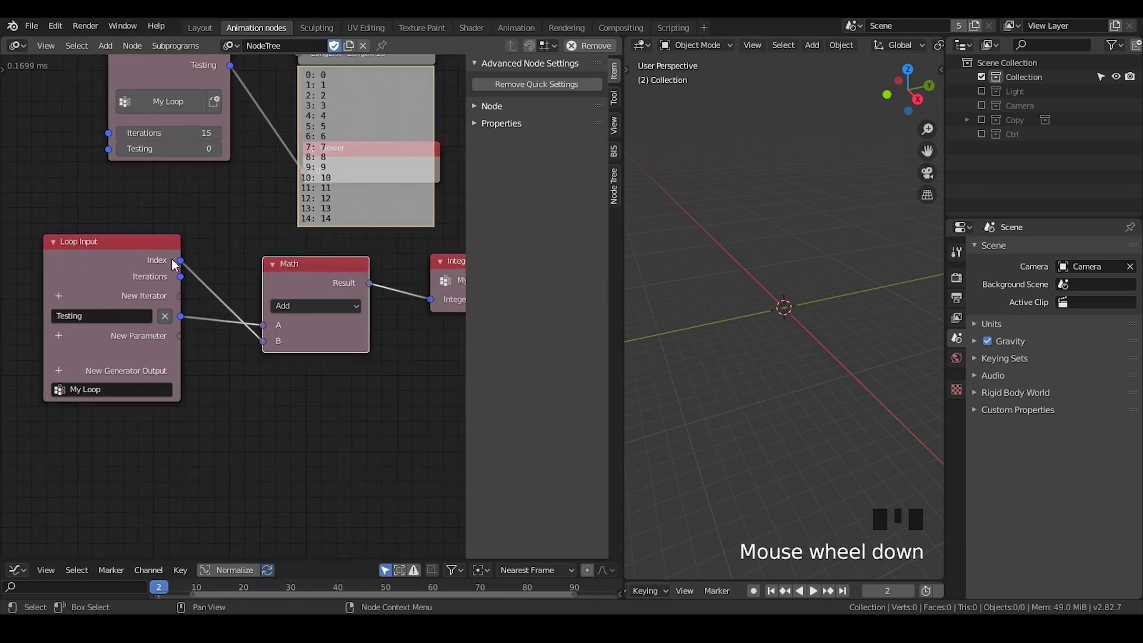
Step: Cut the Index link to Math B, set B to 1, and reselect Loop Input
middle_click_drag(150, 226, 152, 286)
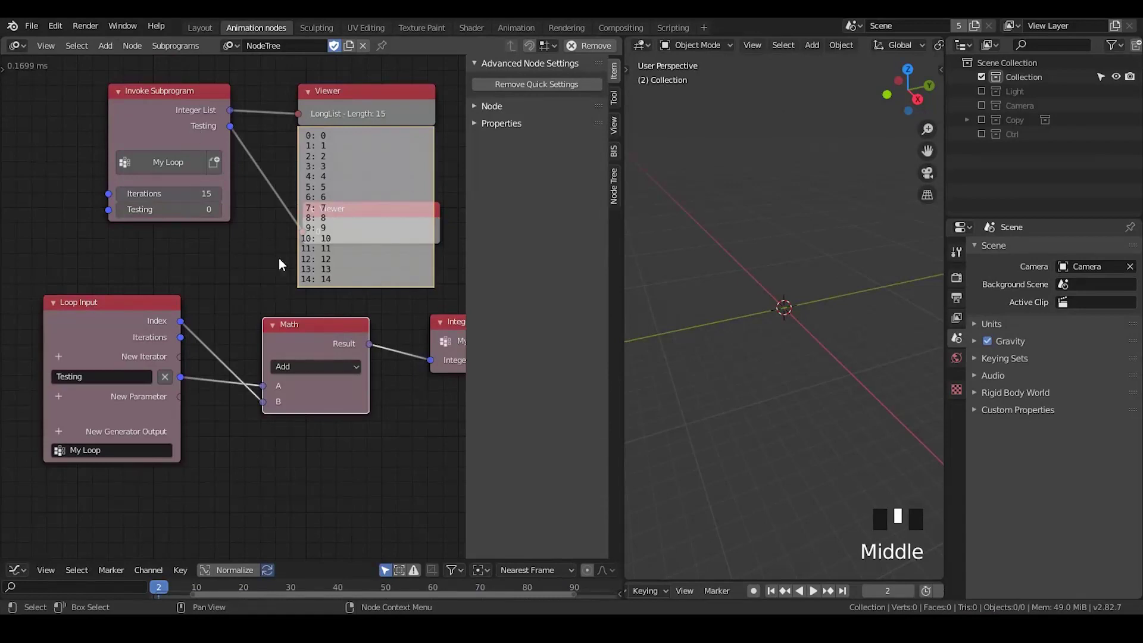
left_click_drag(263, 402, 252, 353)
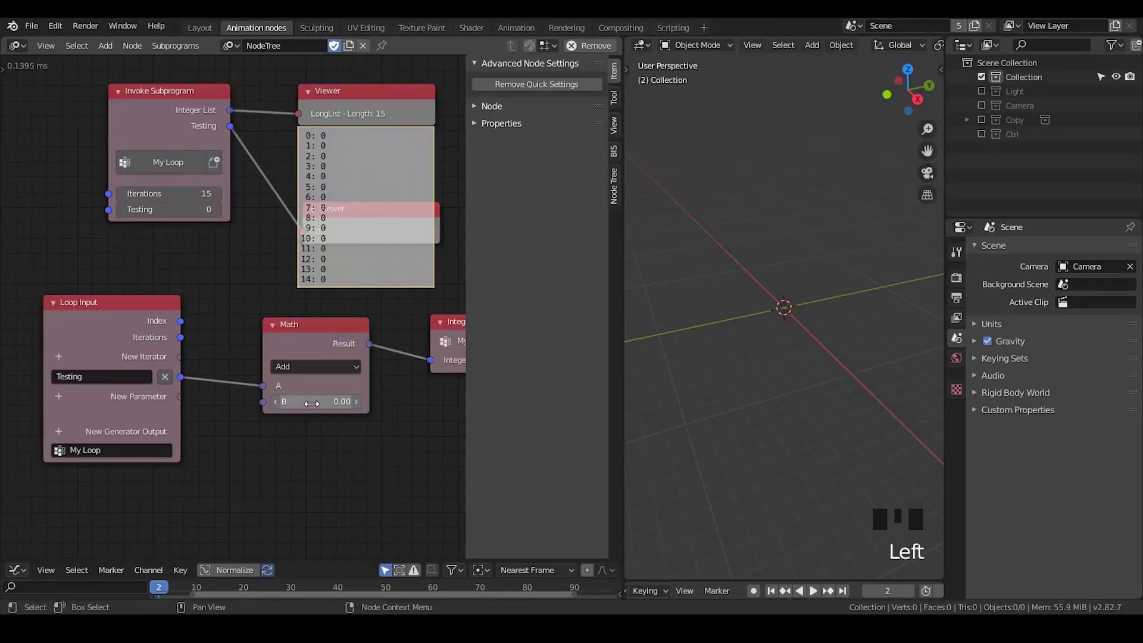
left_click(317, 403)
type("1")
key("Return")
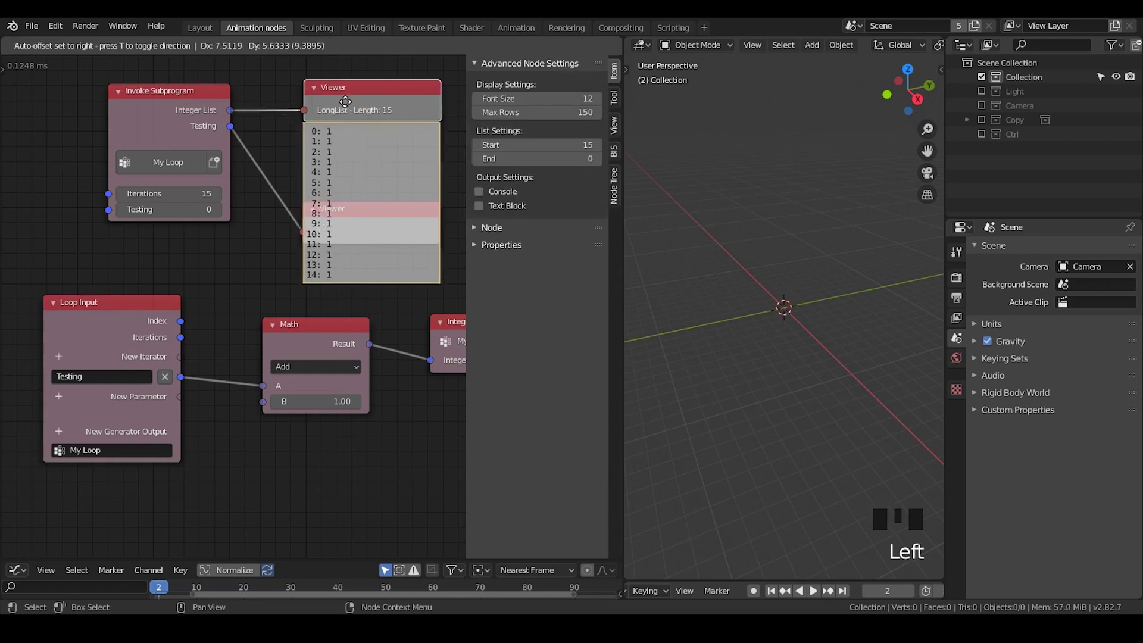
left_click_drag(335, 121, 351, 112)
left_click(177, 311)
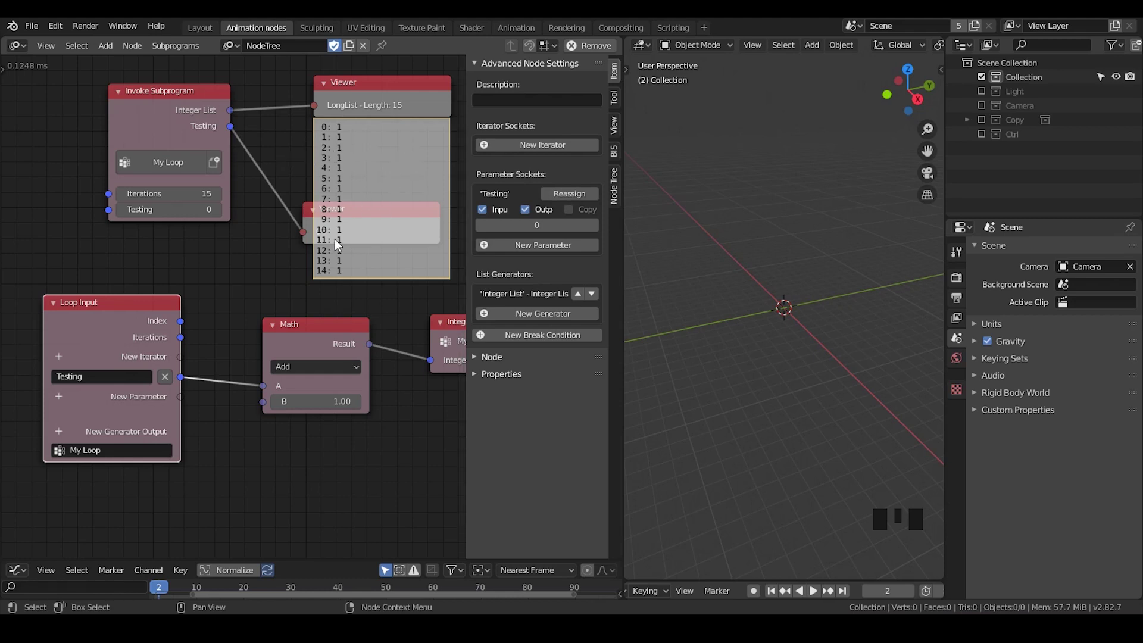
Step: Add a Reassign Loop Parameter node for Testing and position it near Math
middle_click_drag(339, 301, 324, 289)
left_click(571, 190)
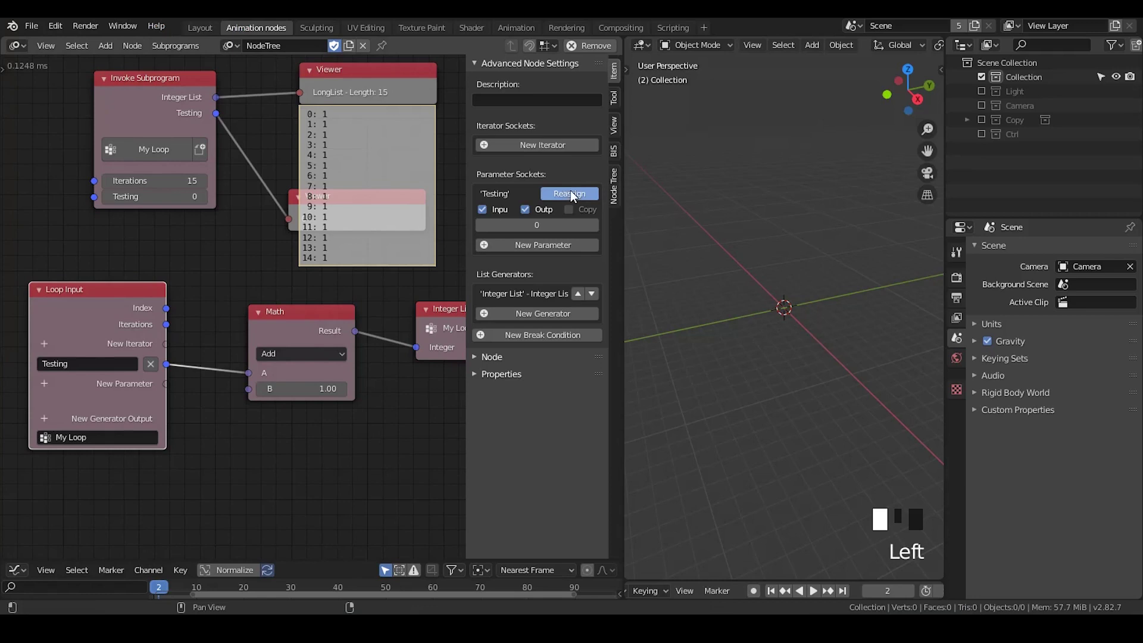
left_click(382, 387)
middle_click_drag(387, 378, 322, 306)
key("n")
left_click_drag(412, 362, 517, 166)
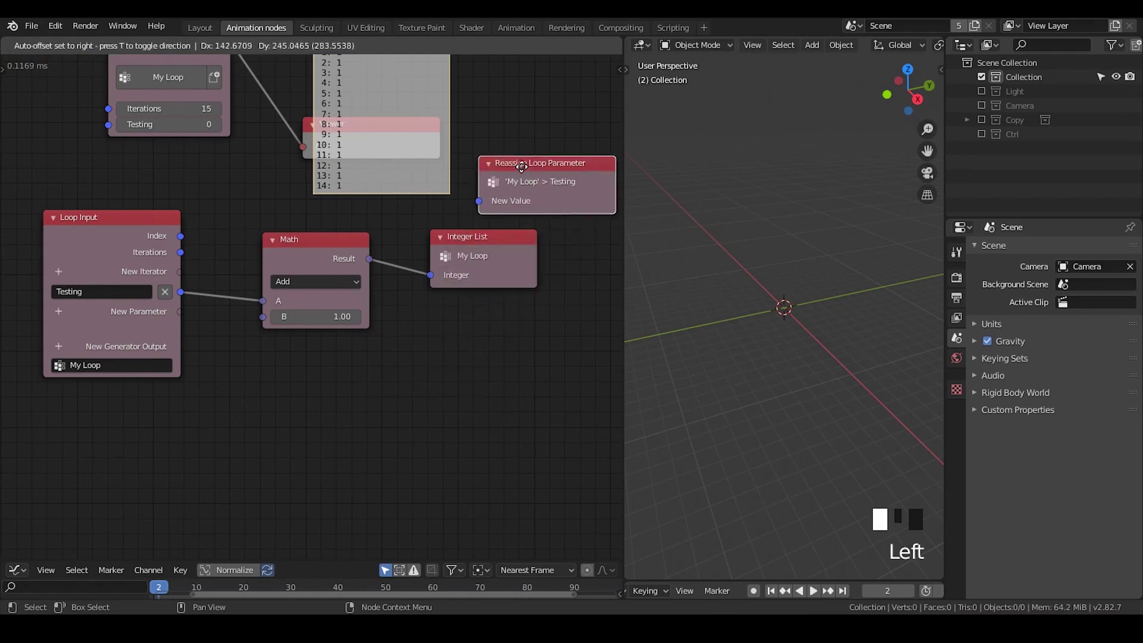
left_click_drag(481, 254, 503, 284)
middle_click_drag(502, 284, 476, 299)
left_click_drag(518, 207, 503, 244)
Step: Rearrange the viewers and connect Math Result to the reassign node's New Value
middle_click_drag(394, 166, 402, 238)
left_click(411, 109)
left_click_drag(411, 107, 552, 53)
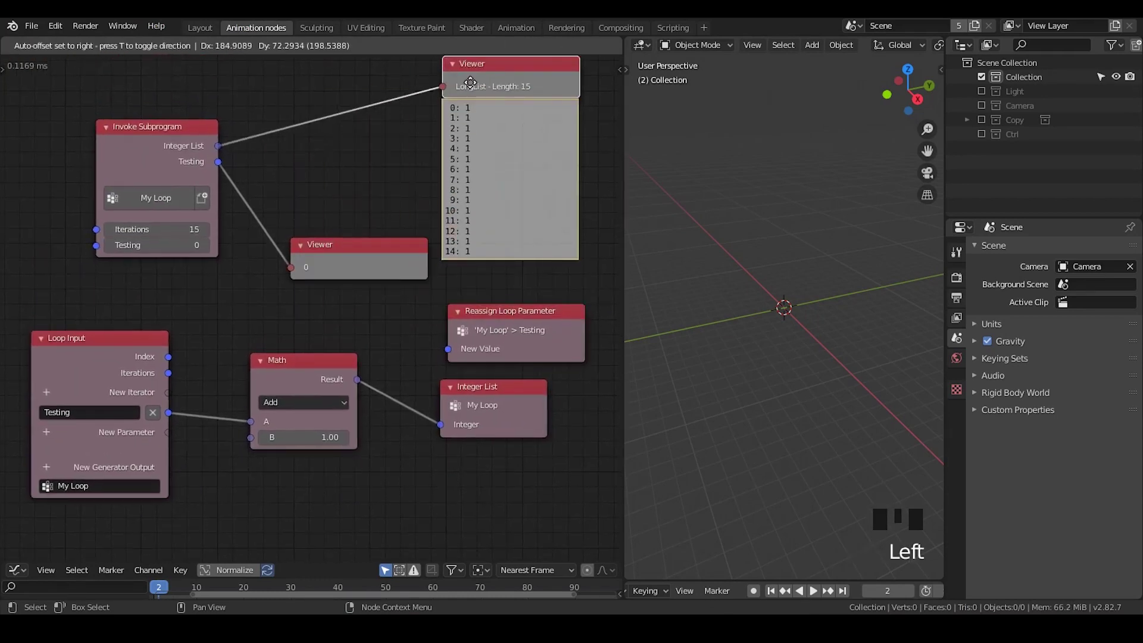
left_click_drag(357, 245, 349, 212)
left_click_drag(451, 326, 441, 315)
mouse_move(356, 379)
left_mouse_down()
mouse_move(438, 329)
mouse_move(438, 338)
left_mouse_up()
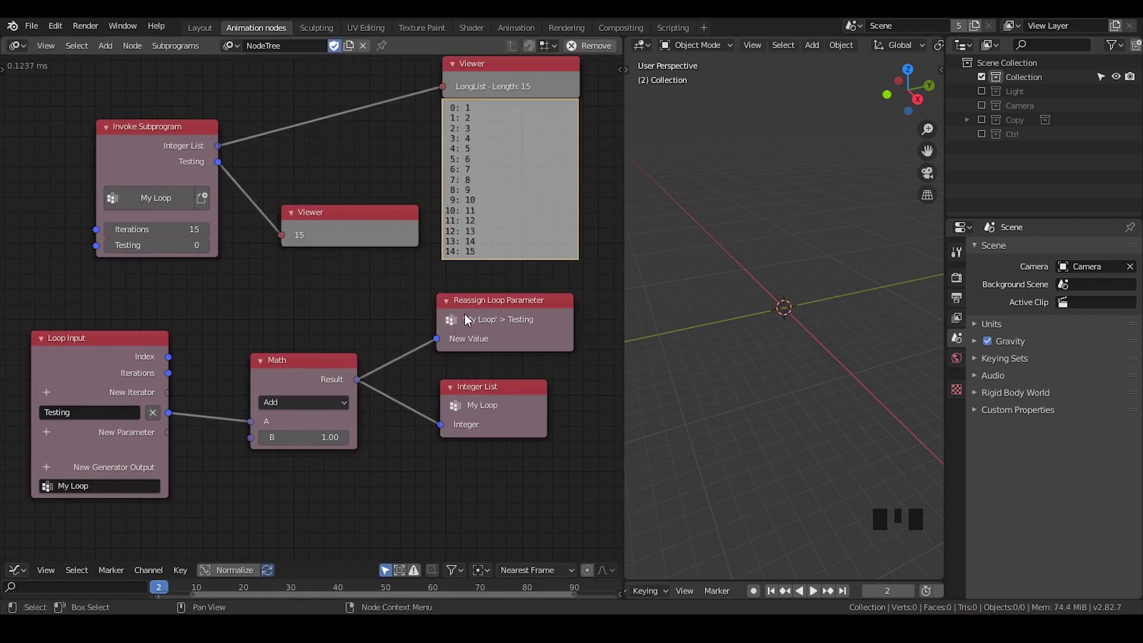
left_click_drag(469, 308, 460, 306)
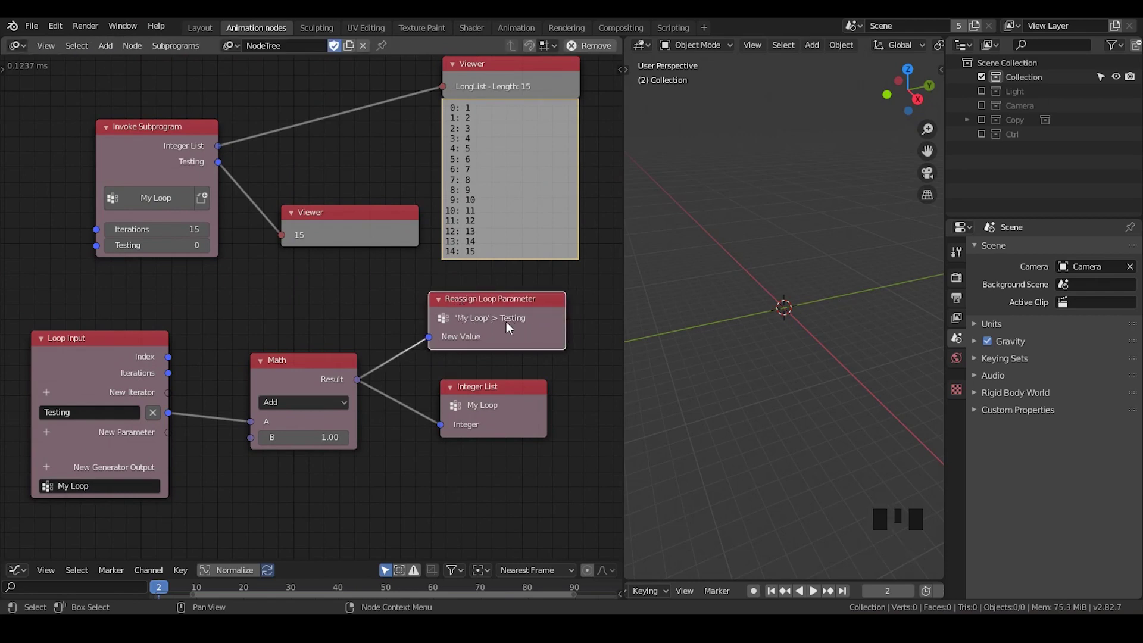
left_click_drag(328, 373, 311, 360)
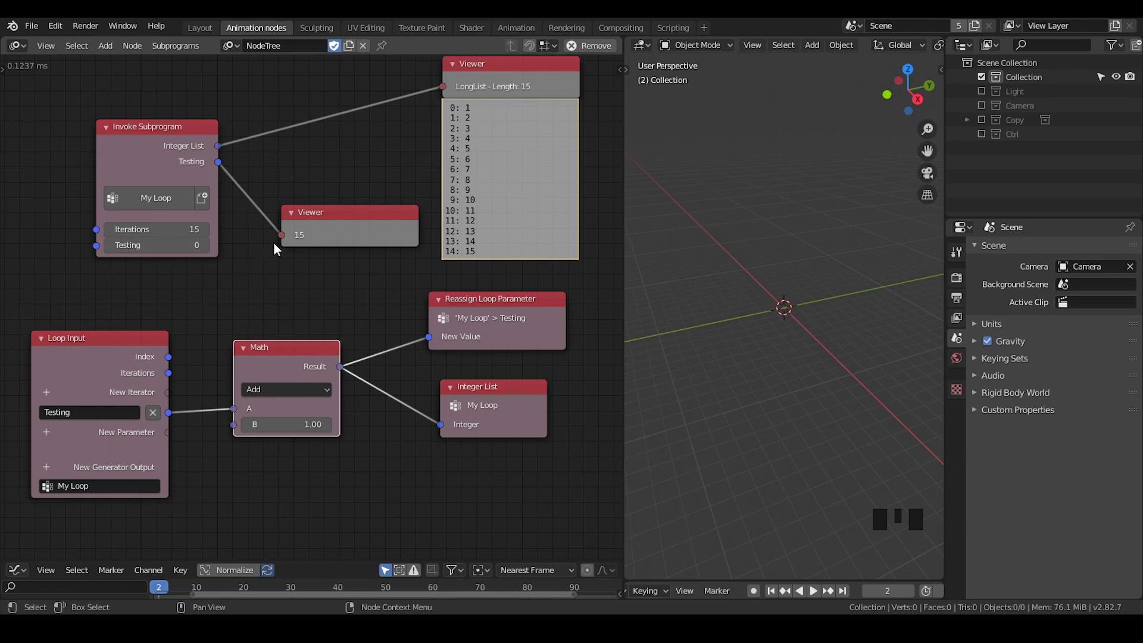
Step: Lower the loop's iterations to 7 and move the list Viewer down-left
left_click(109, 229)
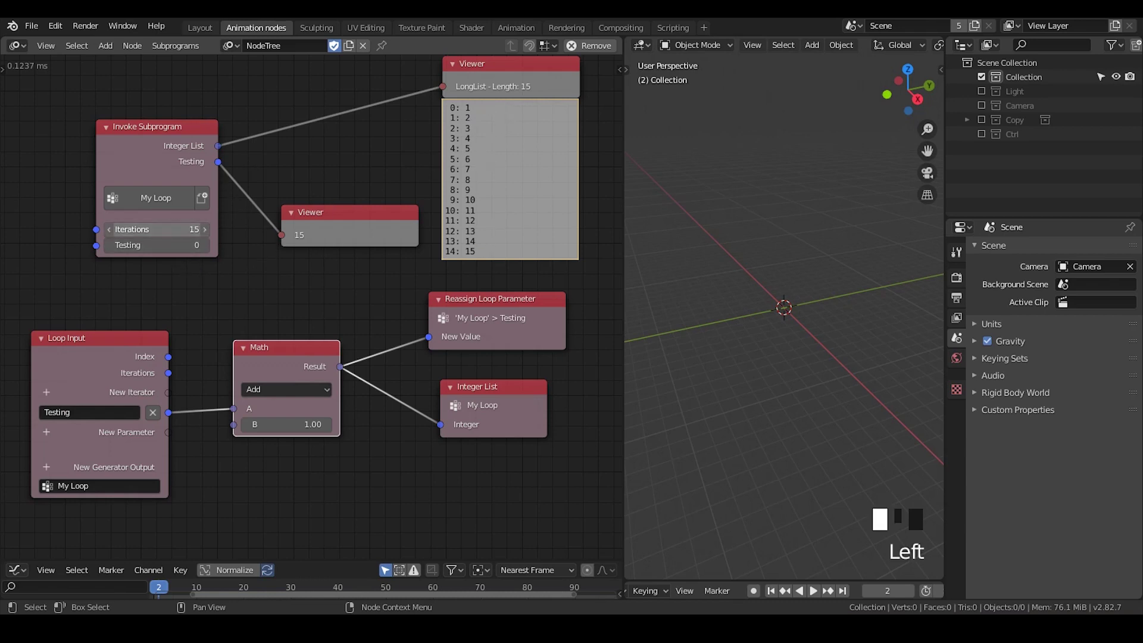
left_click(110, 230)
left_click(109, 229)
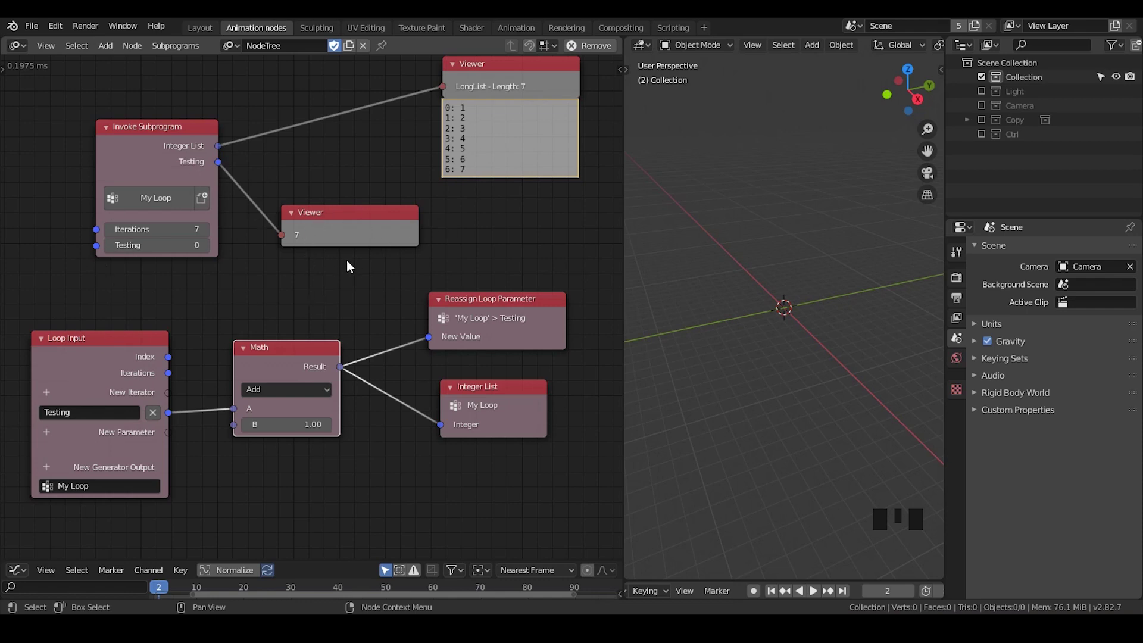
mouse_move(515, 77)
left_mouse_down()
mouse_move(419, 107)
mouse_move(498, 109)
left_mouse_up()
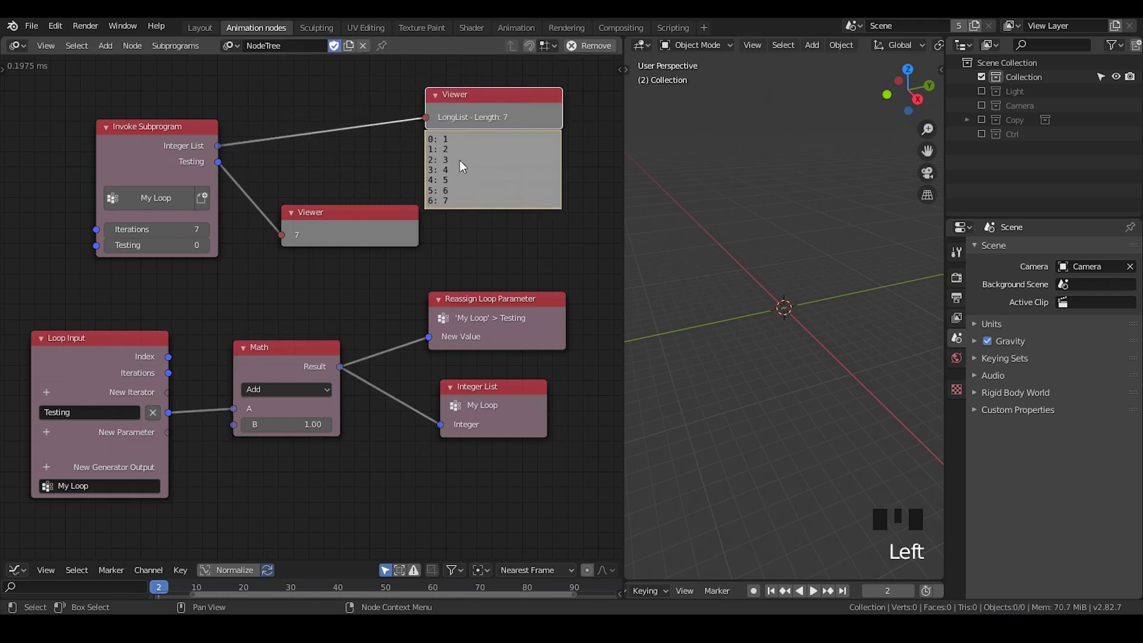
scroll(361, 305, "down", 2)
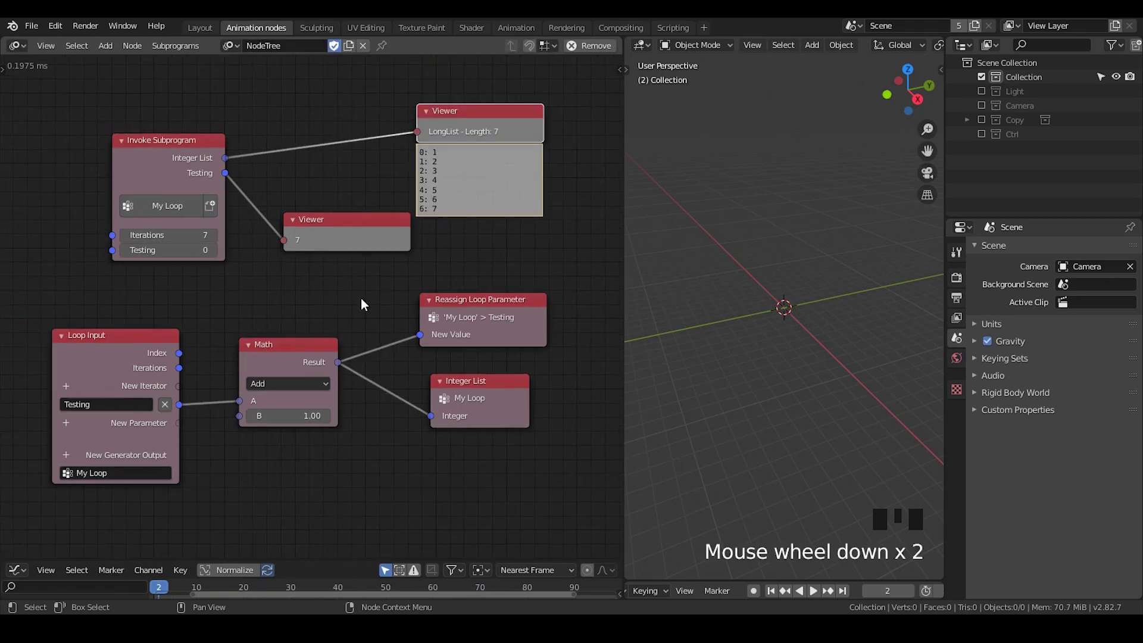
scroll(361, 305, "down", 1)
Step: Rearrange the Integer List, list Viewer, reassign node and value Viewer beside Invoke Subprogram
middle_click_drag(361, 304, 358, 271)
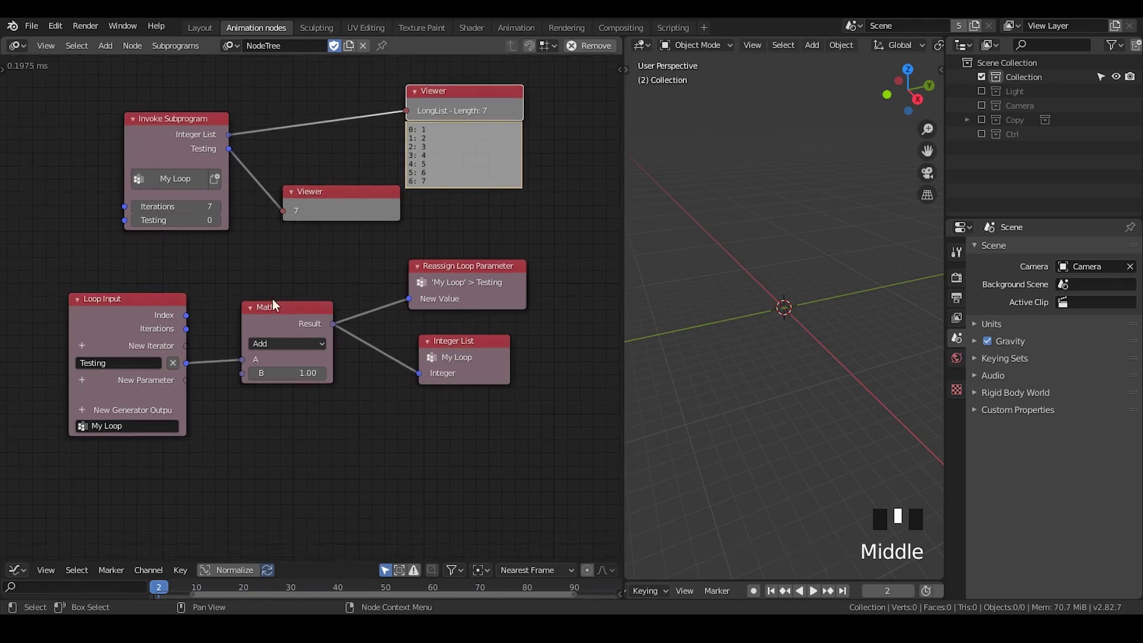
left_click_drag(455, 341, 447, 335)
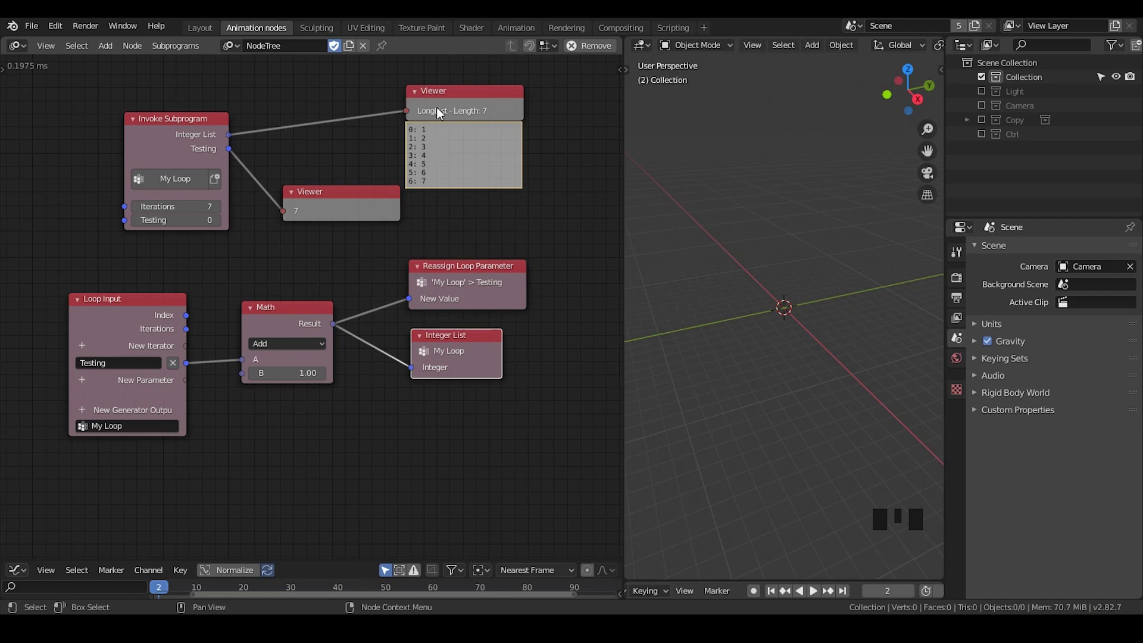
left_click_drag(434, 108, 312, 99)
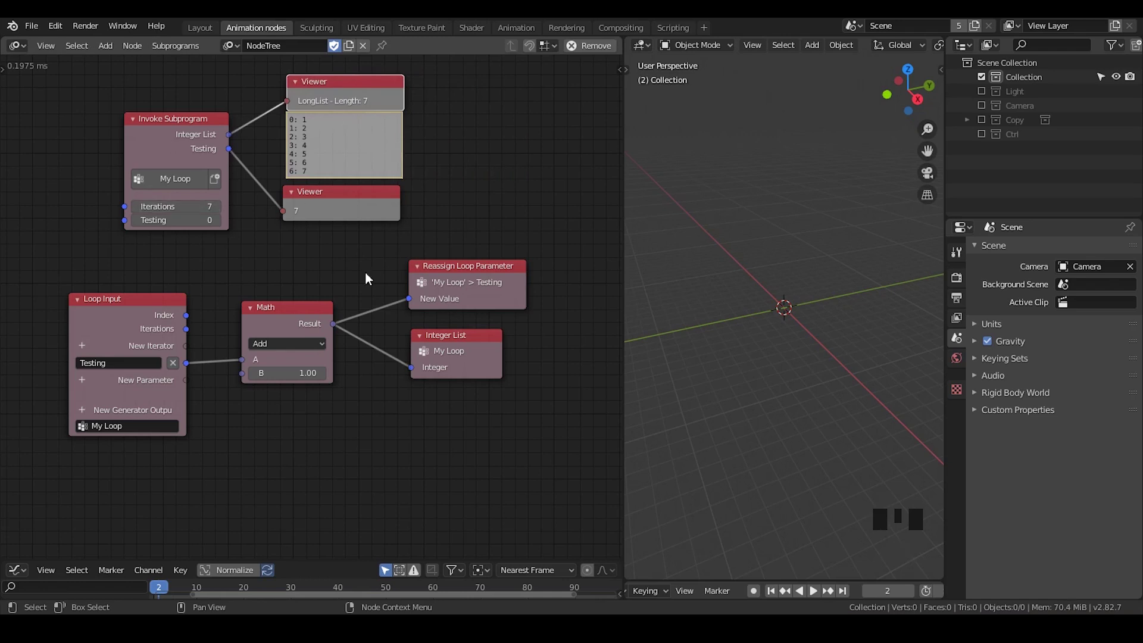
left_click_drag(473, 289, 468, 280)
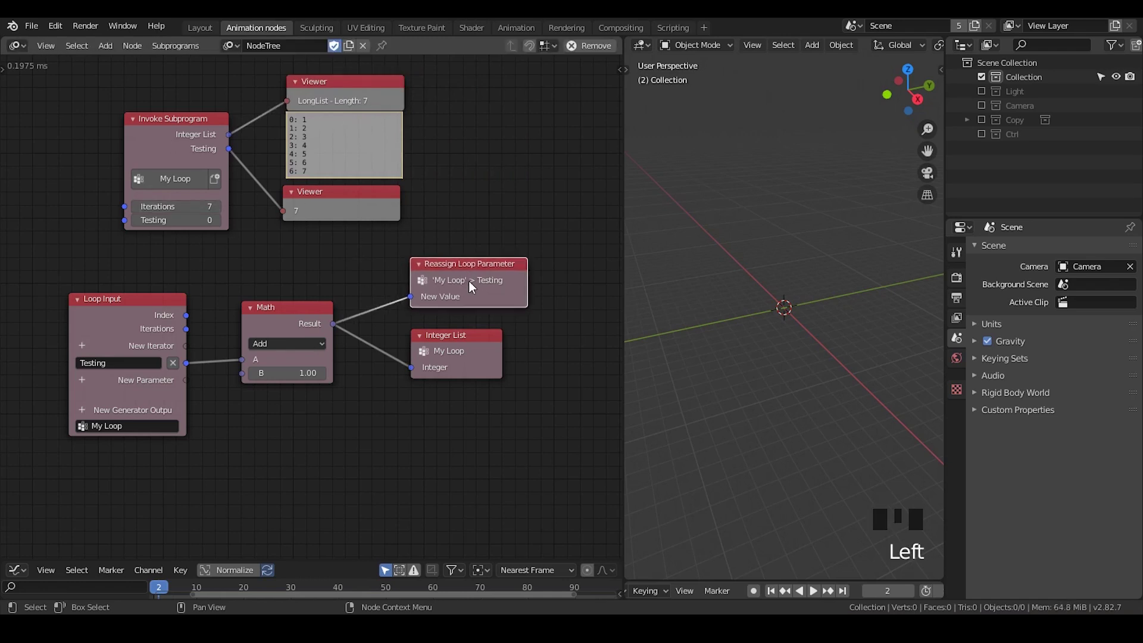
left_click_drag(327, 200, 329, 201)
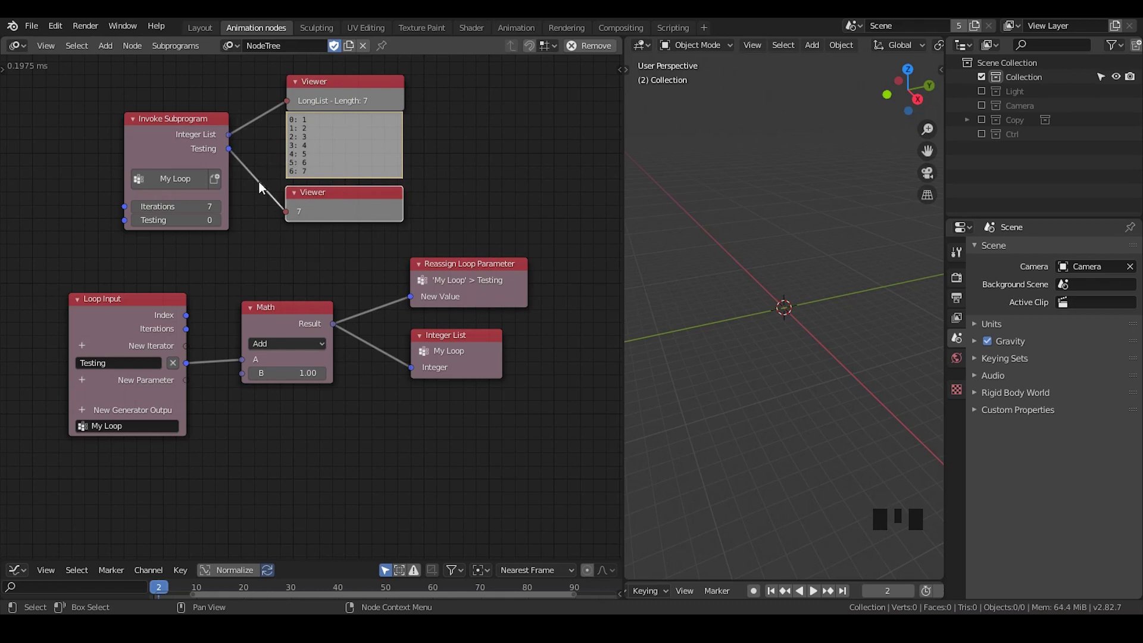
left_click(182, 315)
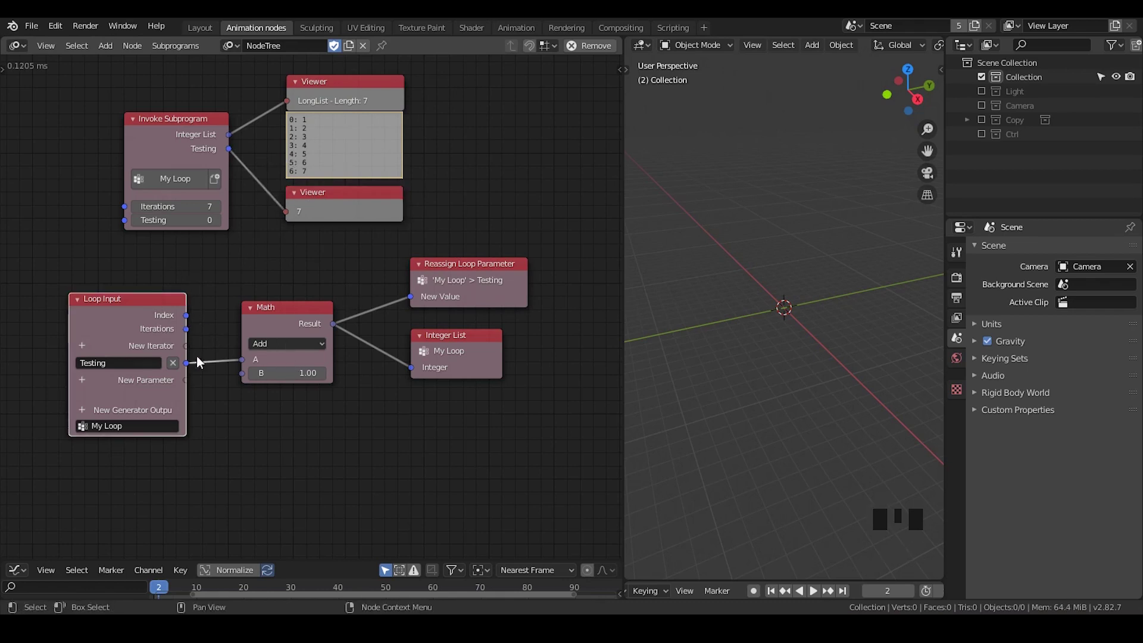
left_click(192, 307)
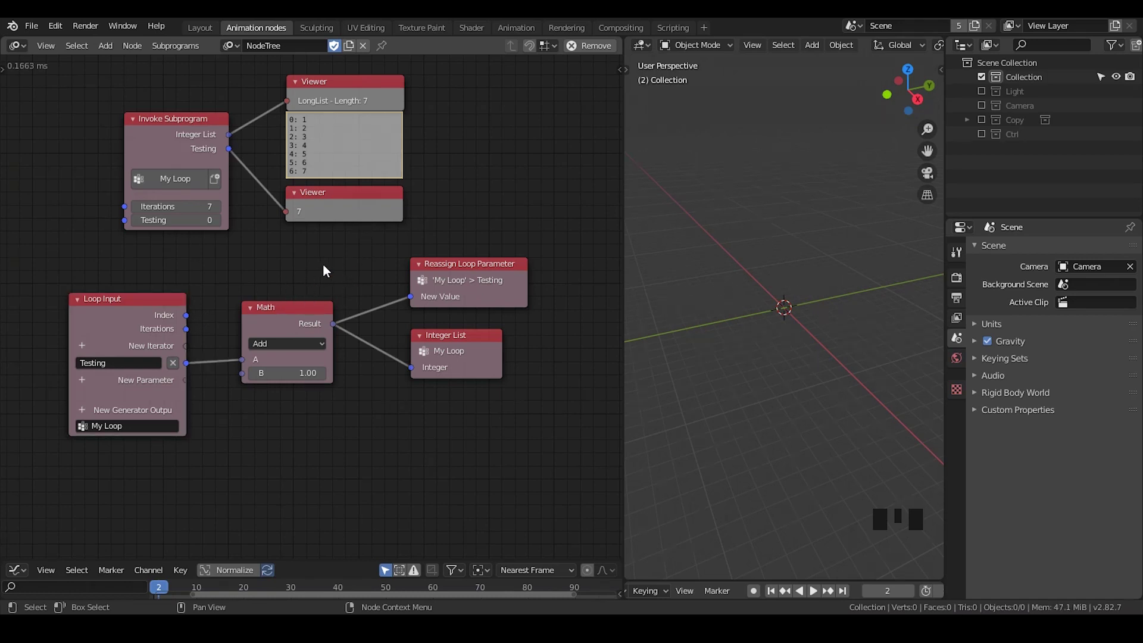
Step: Show the sidebar and confirm Testing stays enabled as both loop input and output
key("n")
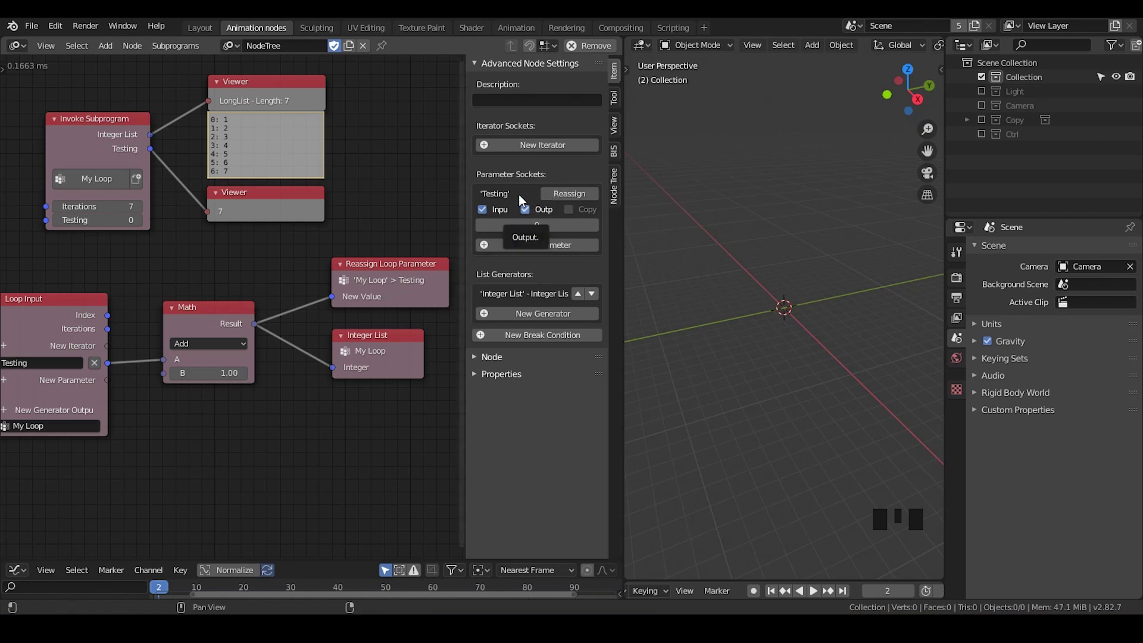
left_click(525, 209)
left_click(525, 210)
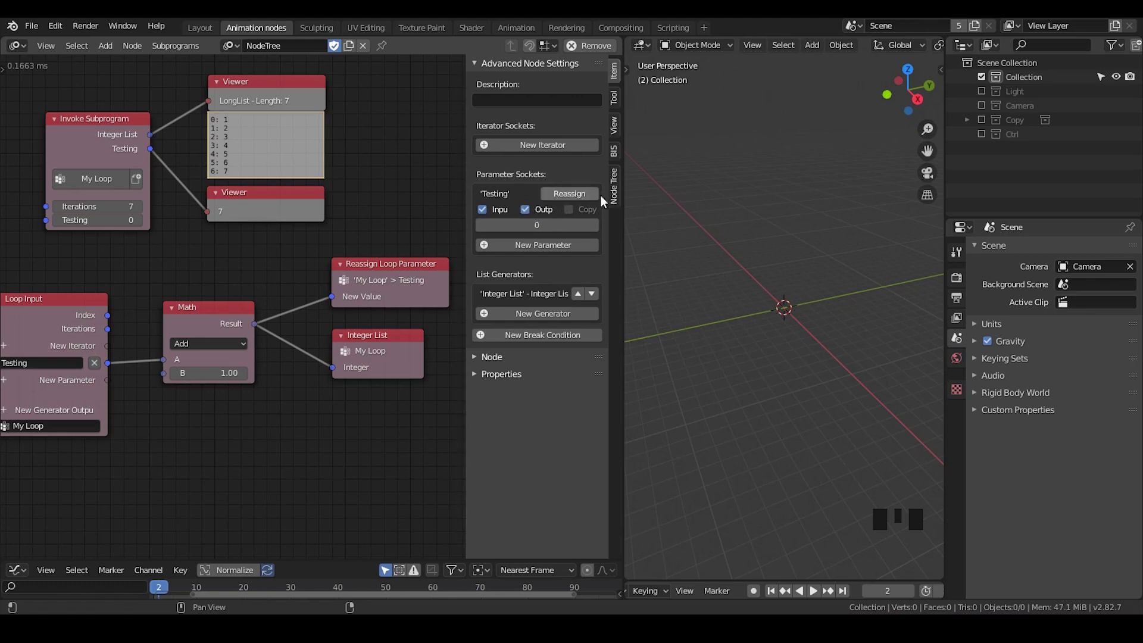
middle_click_drag(42, 368, 106, 328)
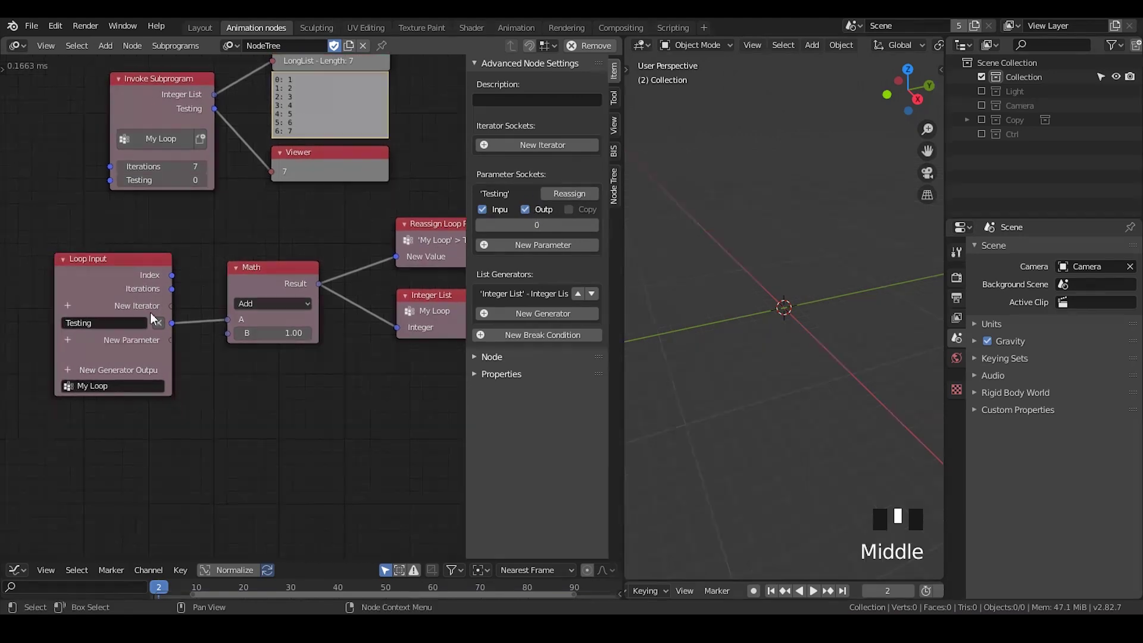
Step: Add a Vector parameter to My Loop
left_click(66, 339)
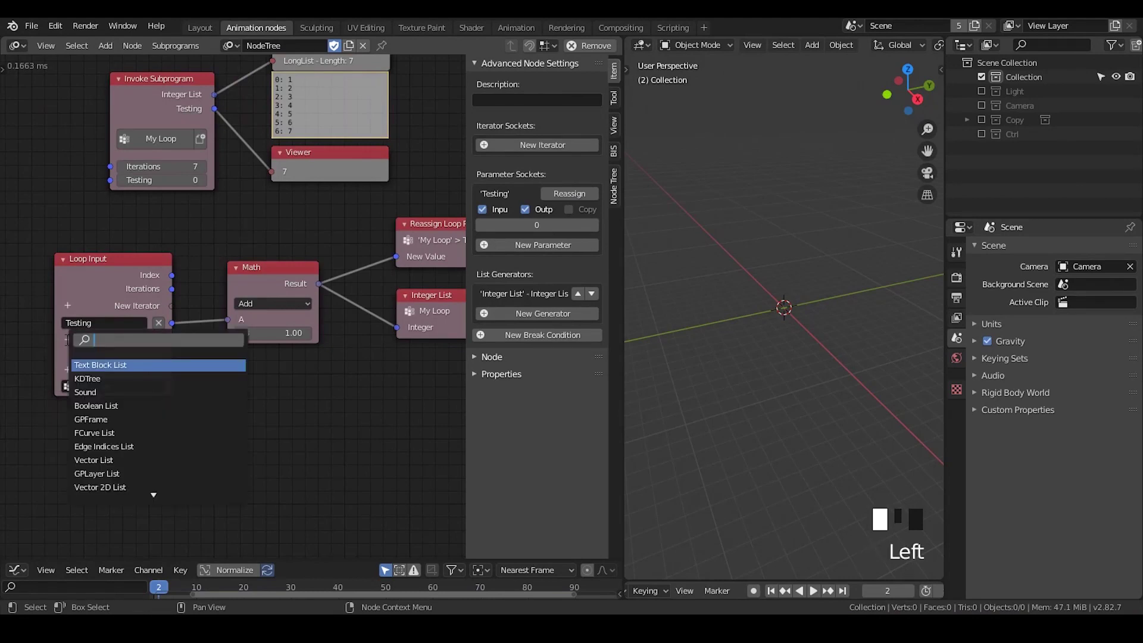
type("vector")
key("Down")
key("Down")
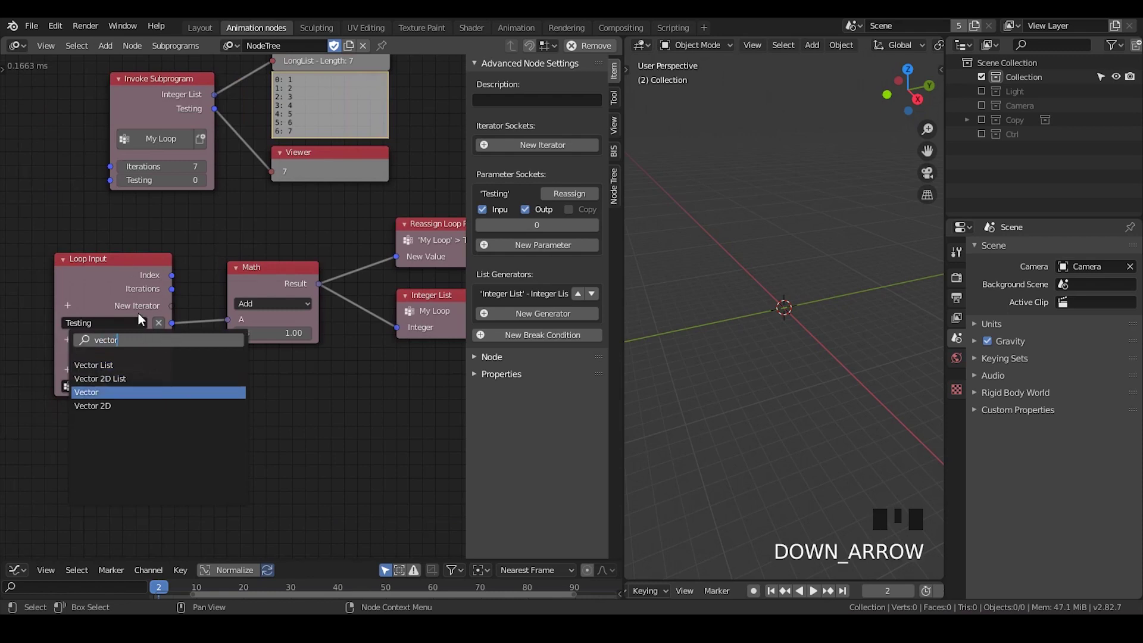
key("Return")
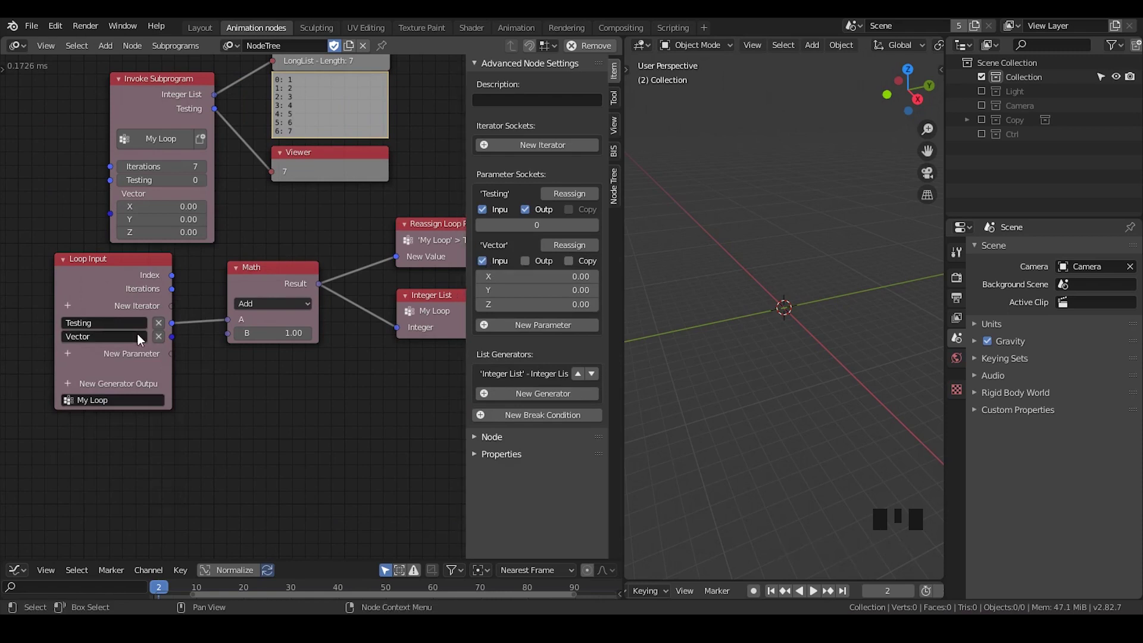
Step: Make Vector output-only and create its Reassign Loop Parameter node
left_click(480, 262)
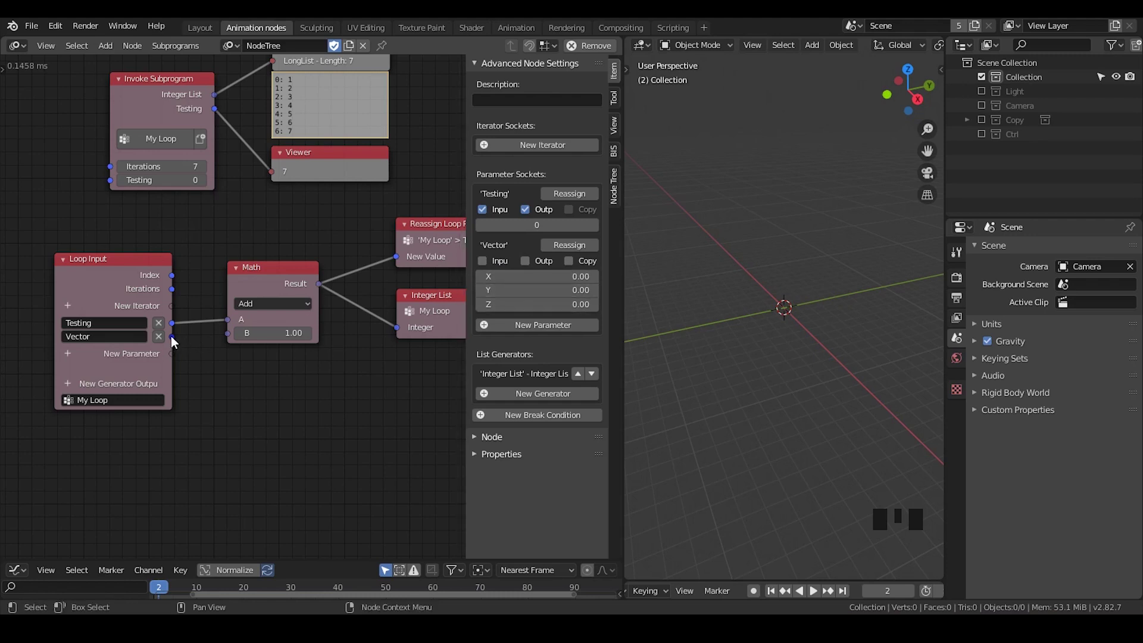
left_click_drag(170, 336, 268, 390)
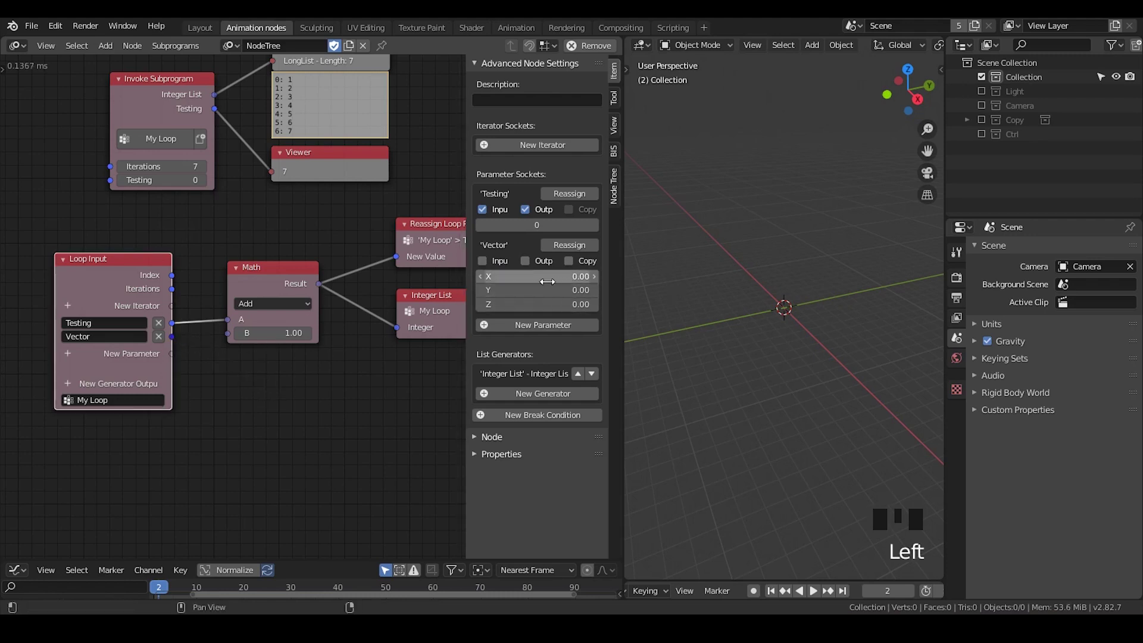
middle_click_drag(318, 332, 303, 302)
left_click(189, 338)
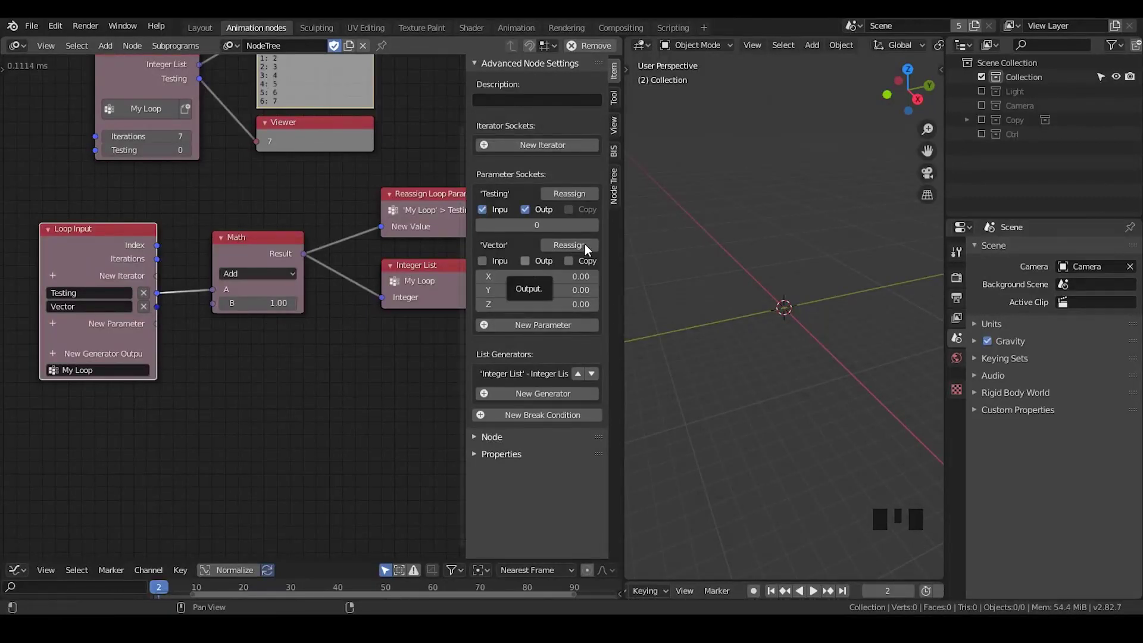
left_click(574, 246)
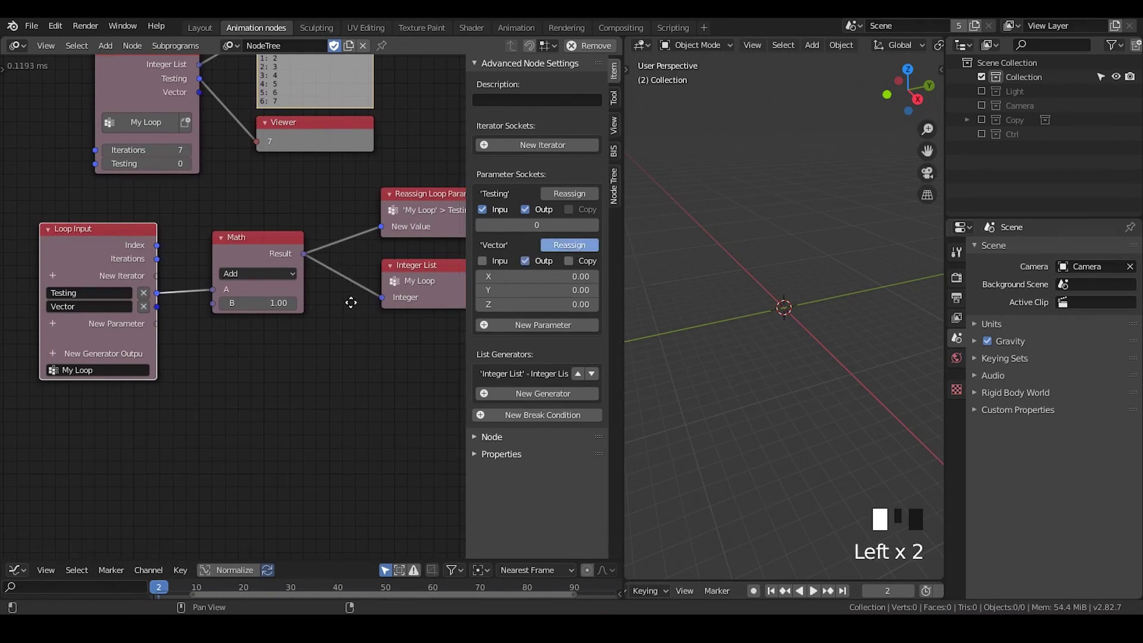
Step: Place the Vector reassign node below Integer List and hide the sidebar
middle_click_drag(339, 316, 318, 313)
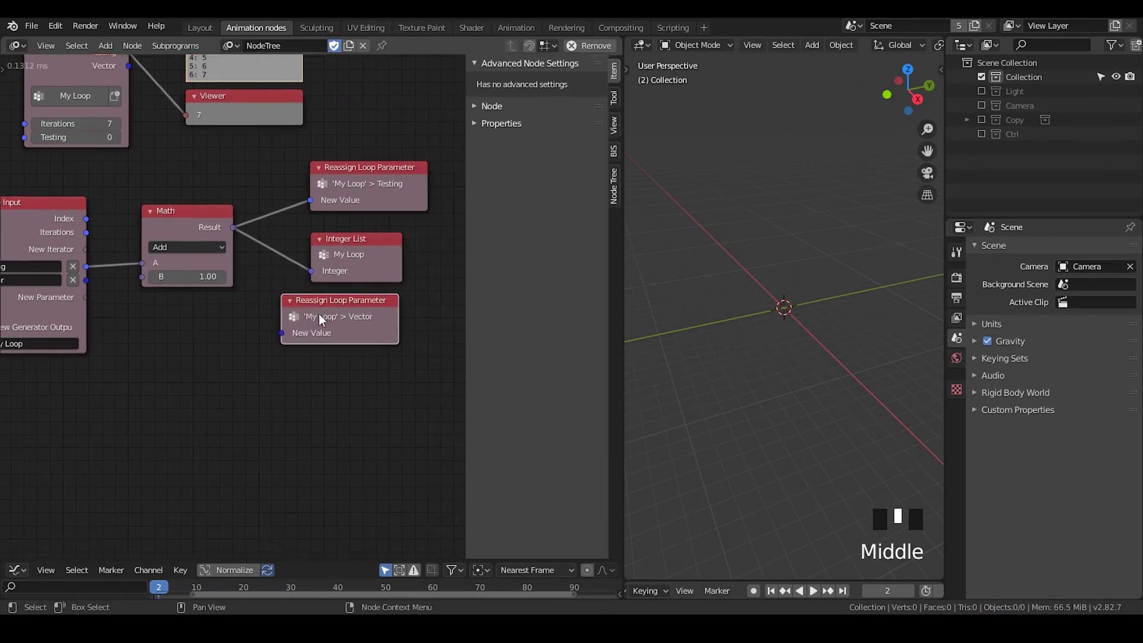
left_click(363, 317)
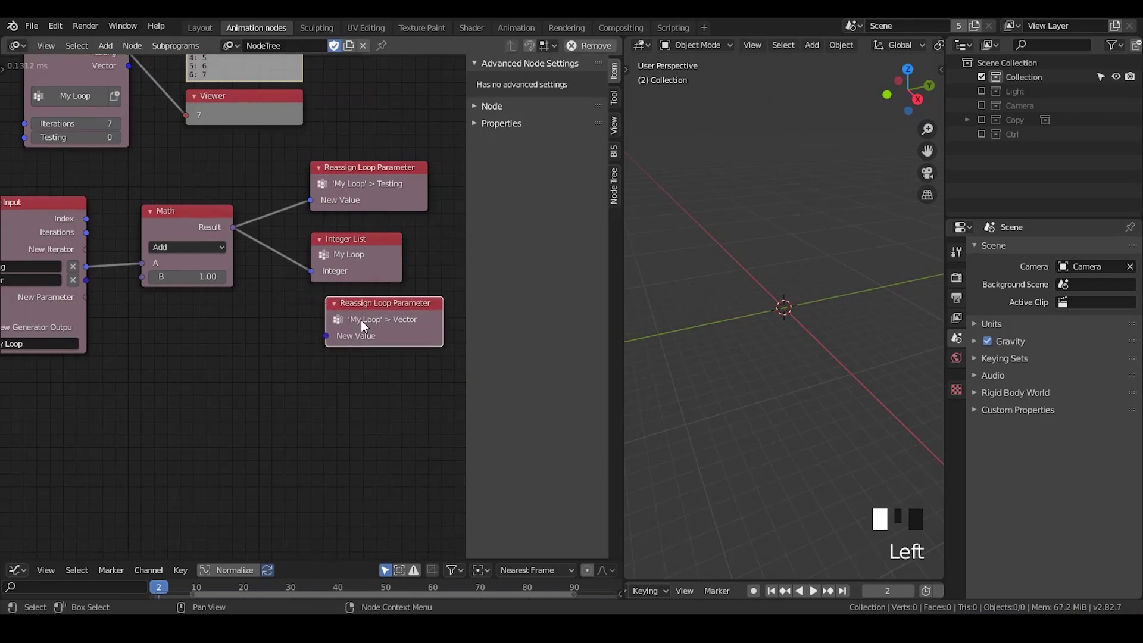
left_click_drag(418, 313, 445, 317)
key("n")
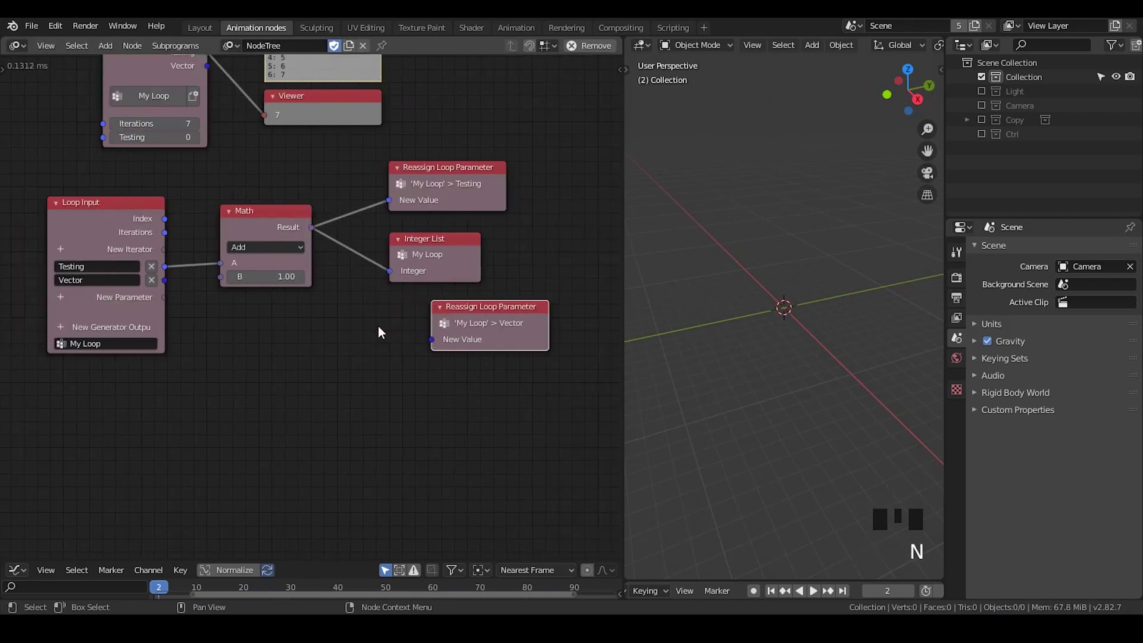
Step: Add a Combine Vector node below Integer List and shift the nodes rightward
key("ctrl+a")
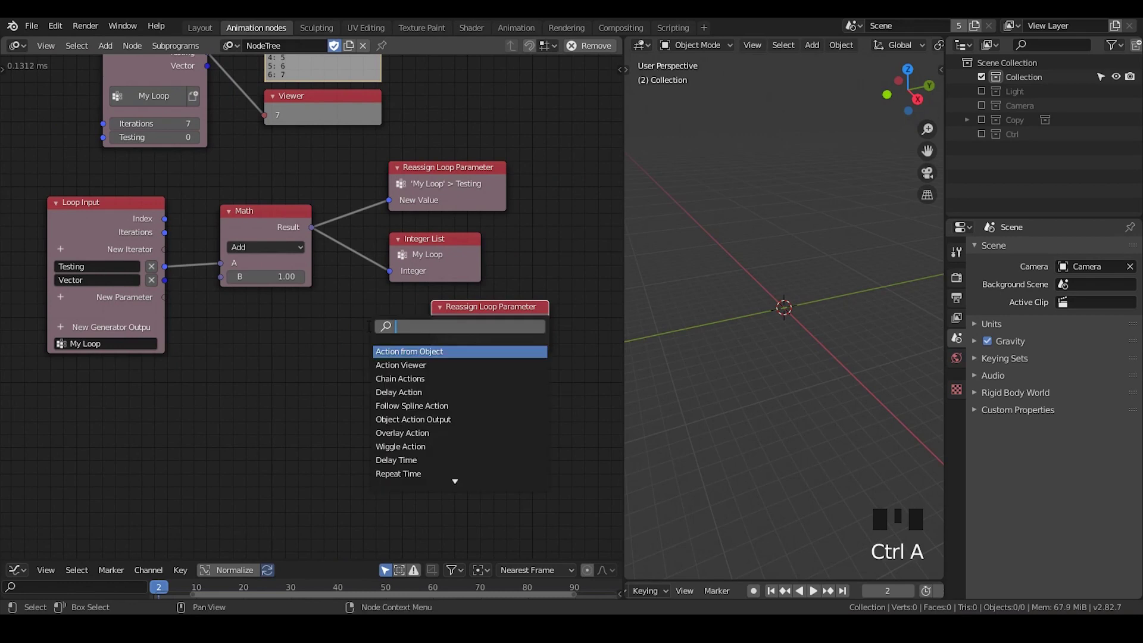
type("combine vector")
key("Down")
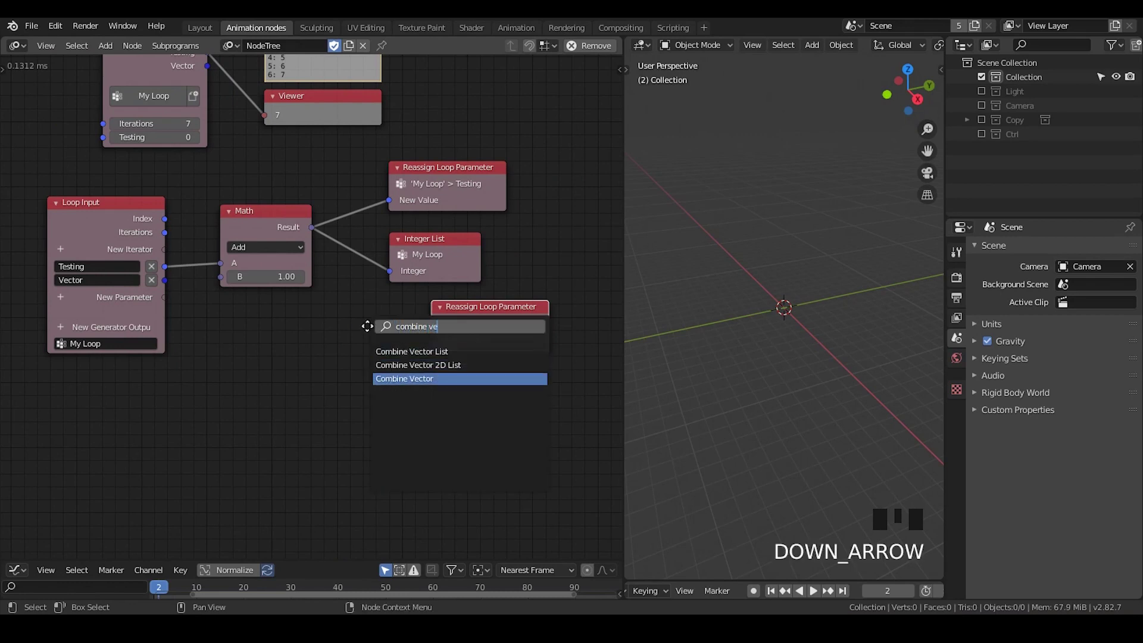
key("Return")
left_click(386, 297)
key("Left")
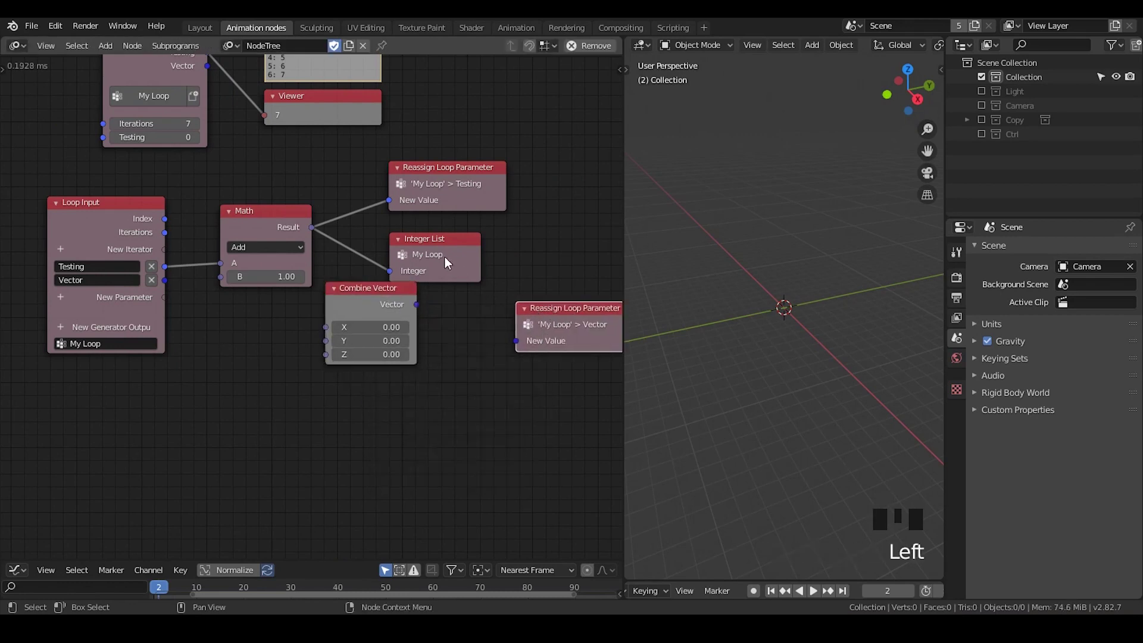
key("Left")
key("Left")
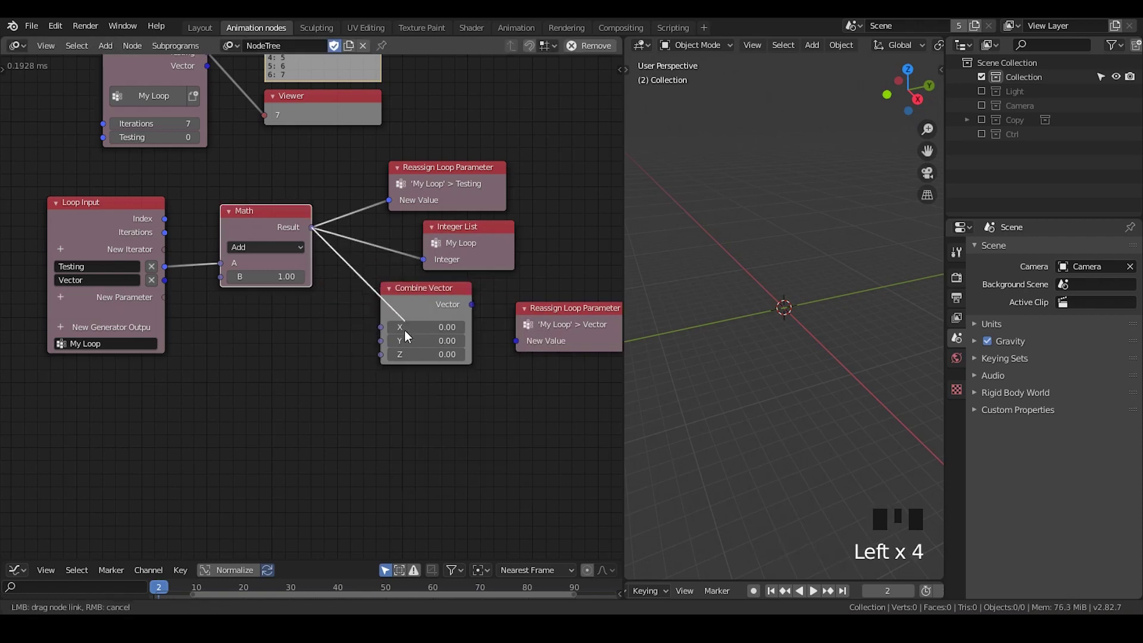
Step: Link Math Result to Combine Vector Z, and its Vector to the reassign New Value
left_click_drag(311, 227, 383, 353)
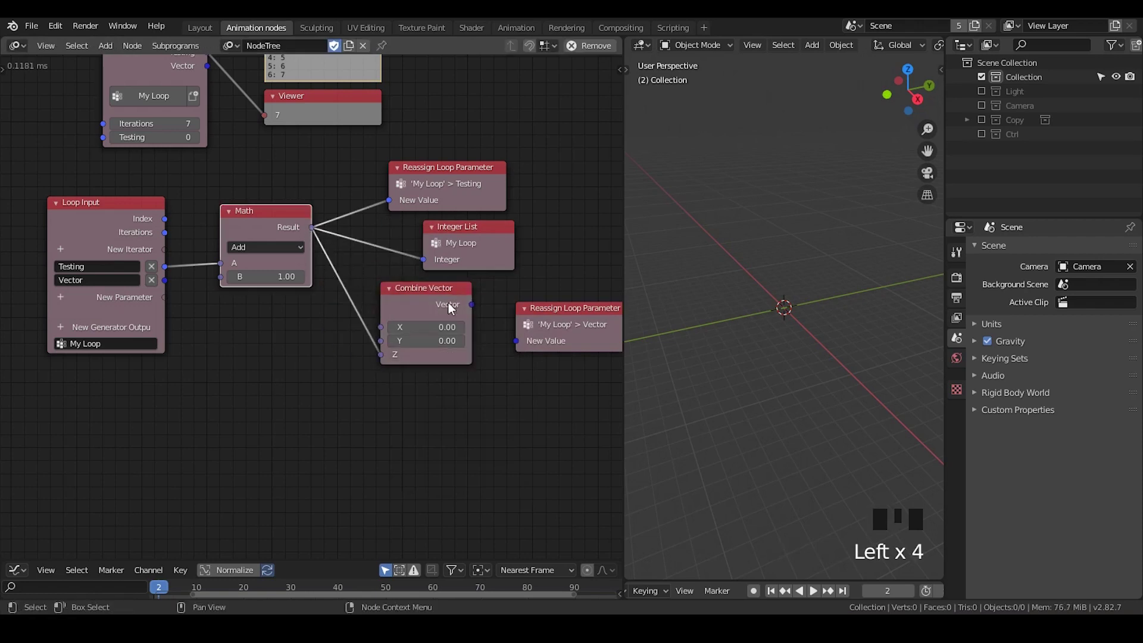
left_click_drag(471, 304, 516, 341)
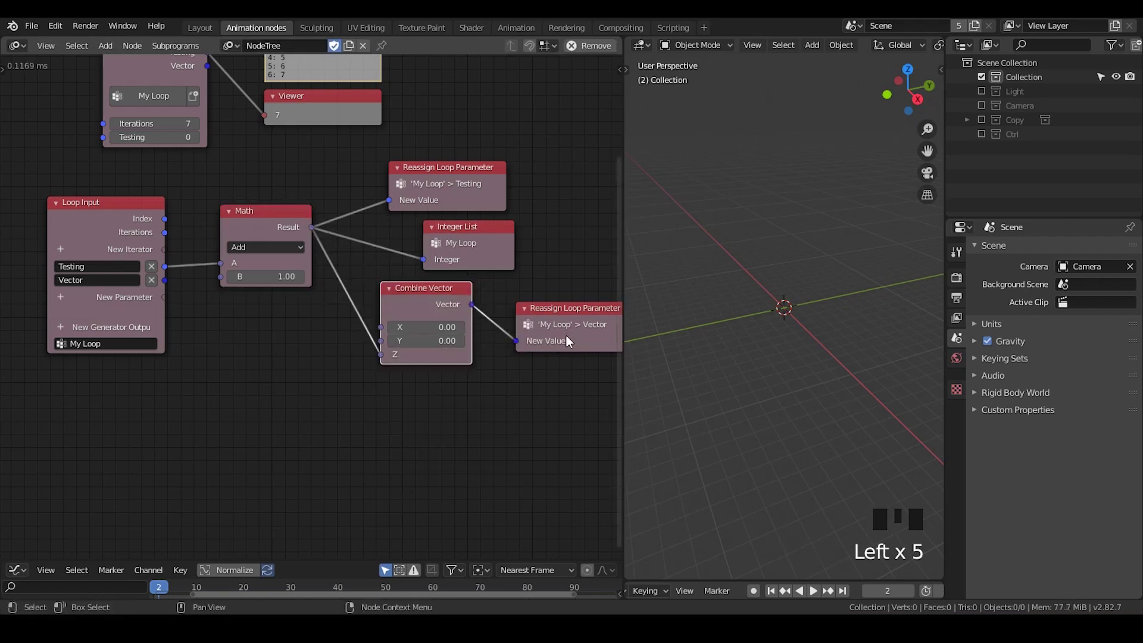
middle_click_drag(320, 148, 388, 297)
scroll(384, 295, "up", 1)
scroll(276, 212, "up", 1)
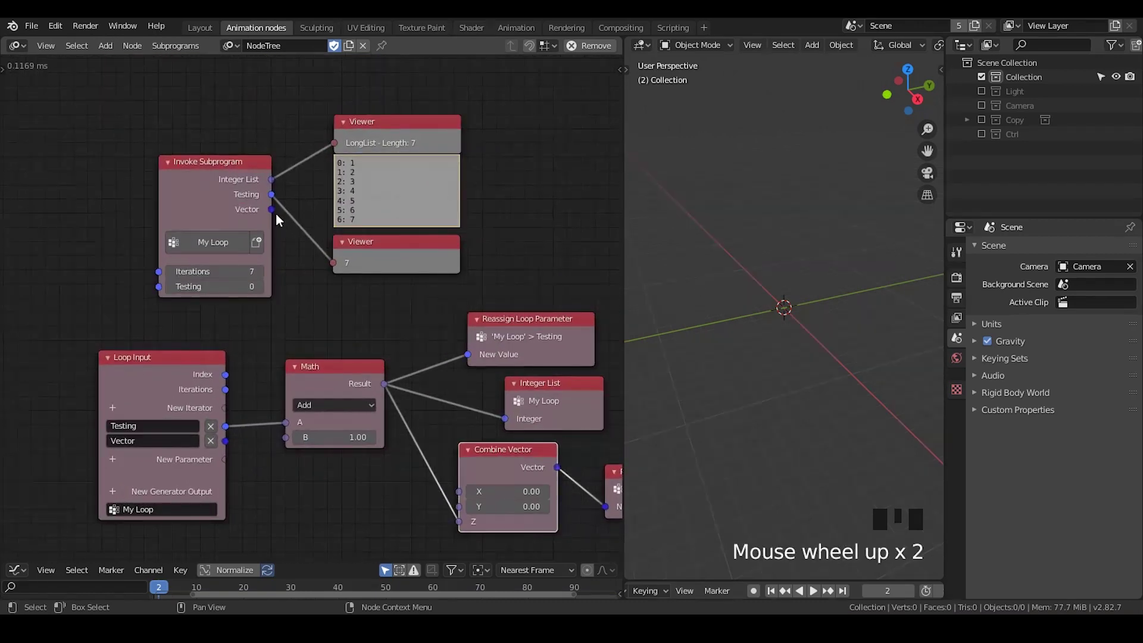
Step: Connect Invoke Subprogram's Vector to the lower Viewer, showing (0, 0, 7), and nudge Combine Vector left
left_click_drag(271, 209, 333, 262)
scroll(339, 250, "up", 2)
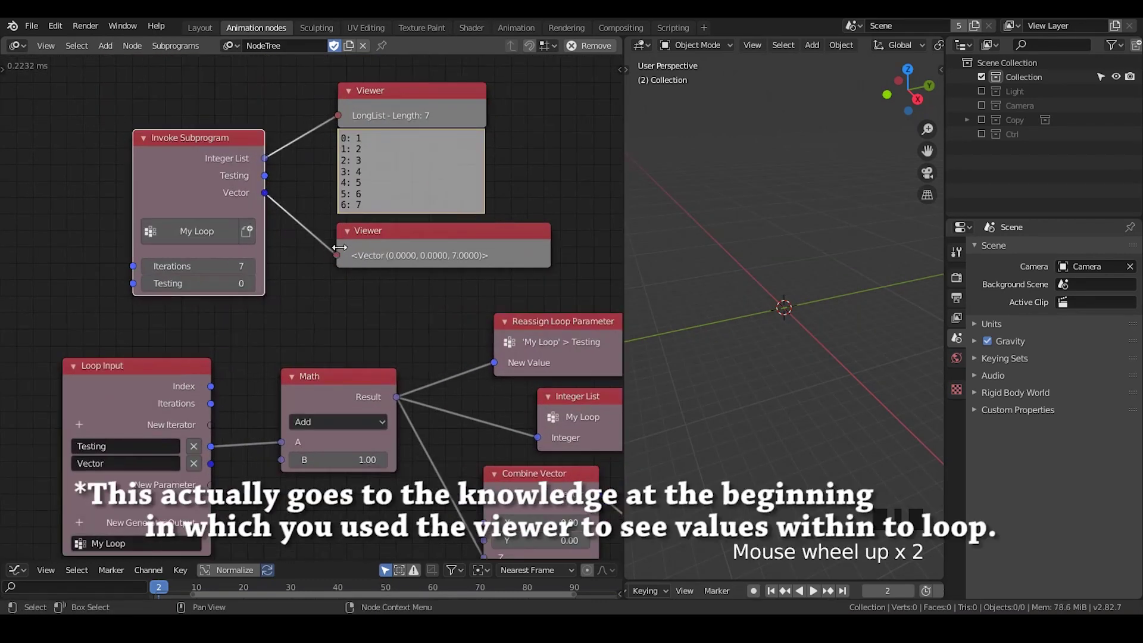
left_click(358, 241)
middle_click_drag(358, 240, 350, 255)
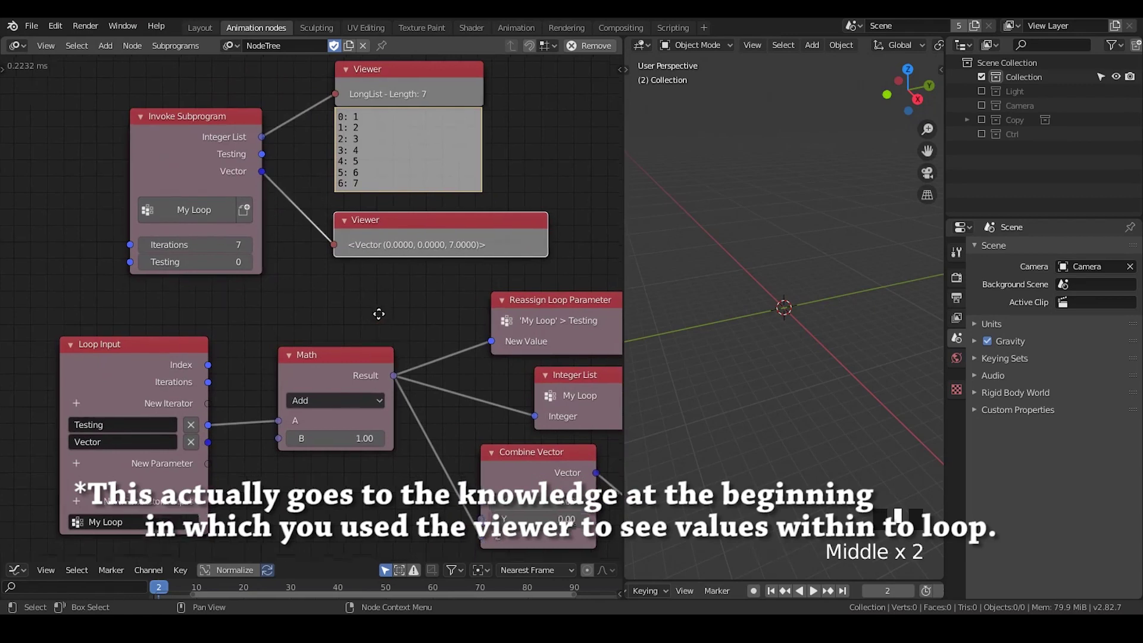
mouse_move(358, 287)
middle_mouse_down()
mouse_move(331, 249)
mouse_move(347, 218)
middle_mouse_up()
scroll(330, 249, "up", 1)
scroll(330, 249, "down", 3)
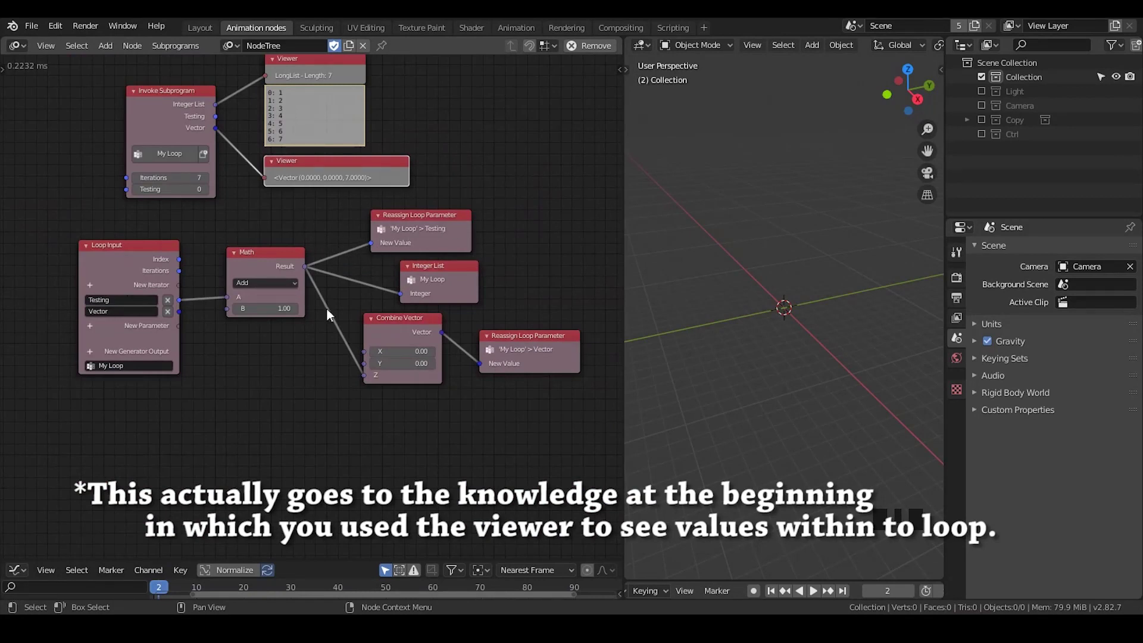
left_click(438, 332)
left_click_drag(420, 324, 394, 318)
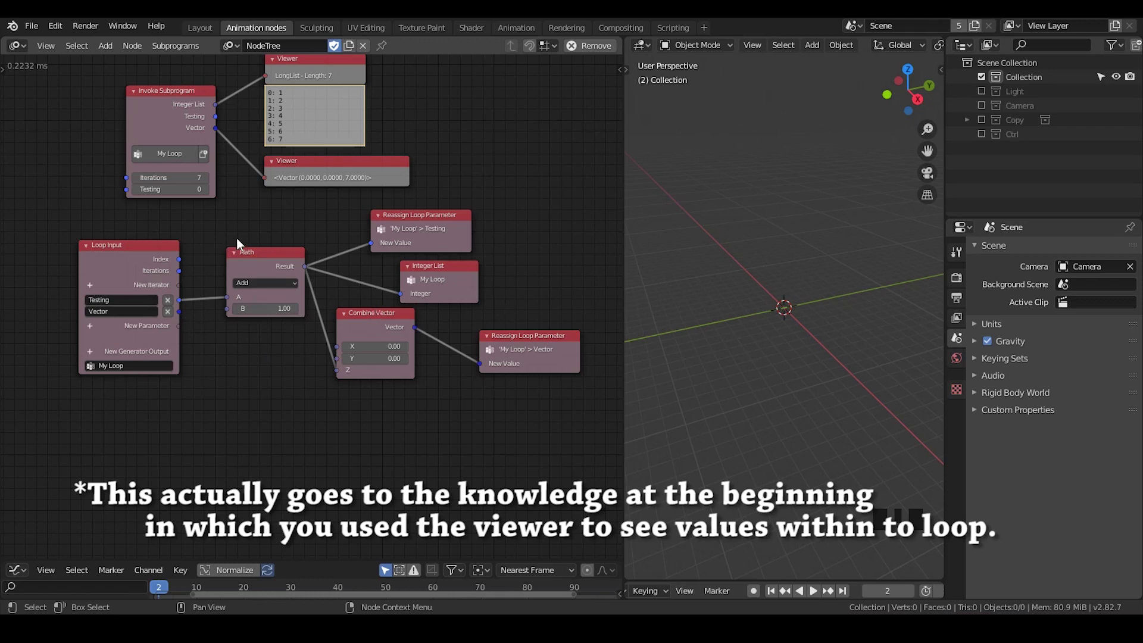
Step: Add Spline and Object parameters to My Loop
left_click(88, 326)
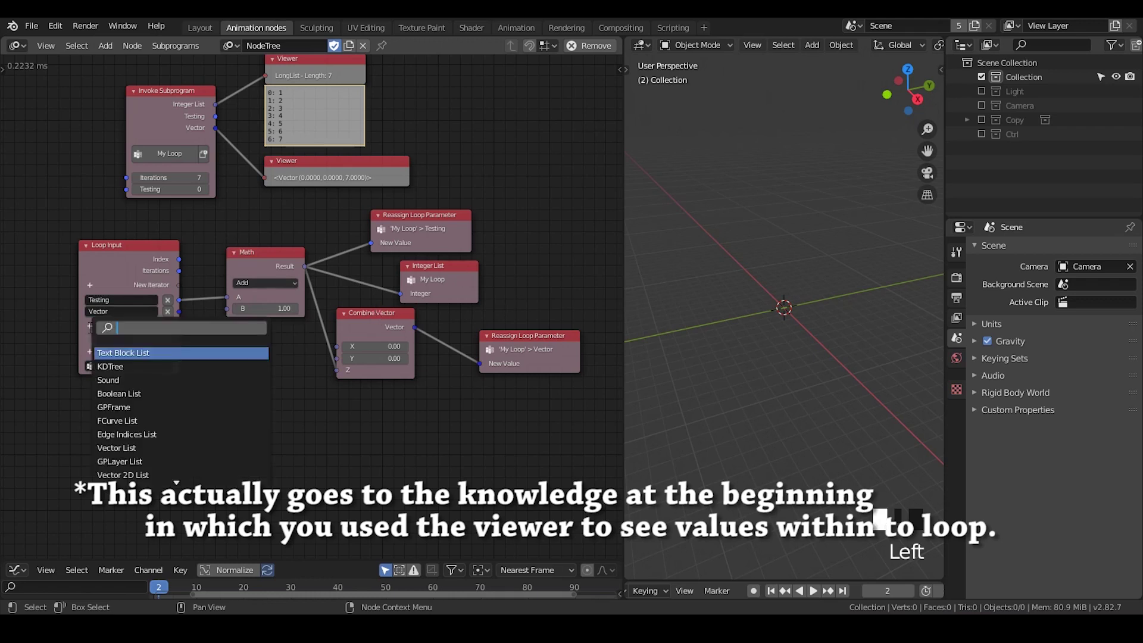
type("spl")
key("BackSpace")
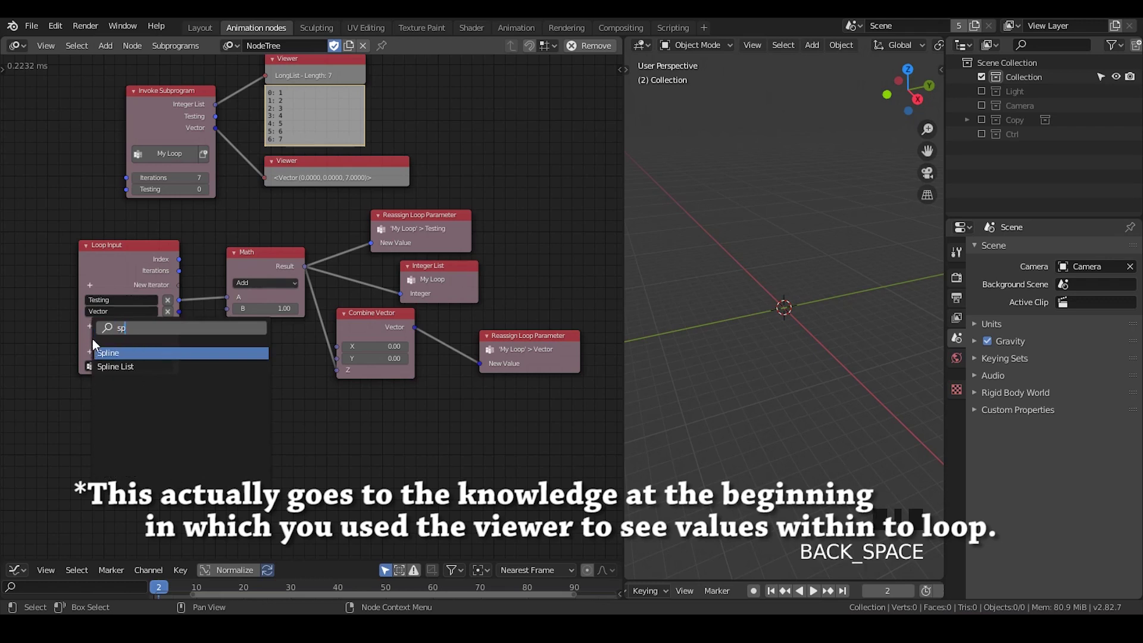
key("Return")
left_click(91, 338)
type("object")
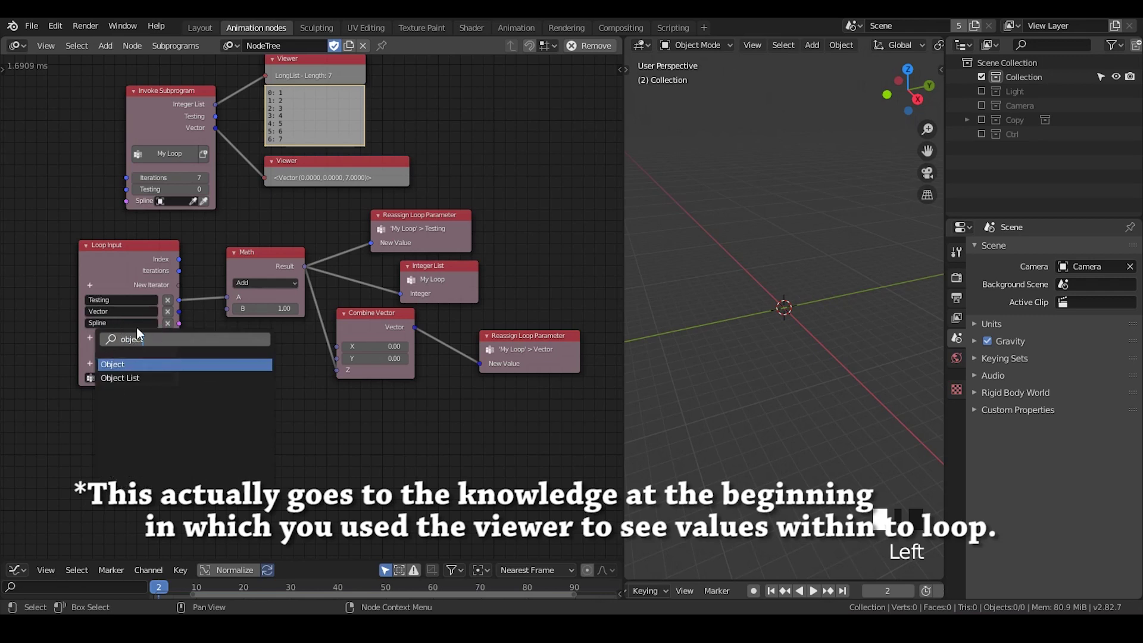
key("Return")
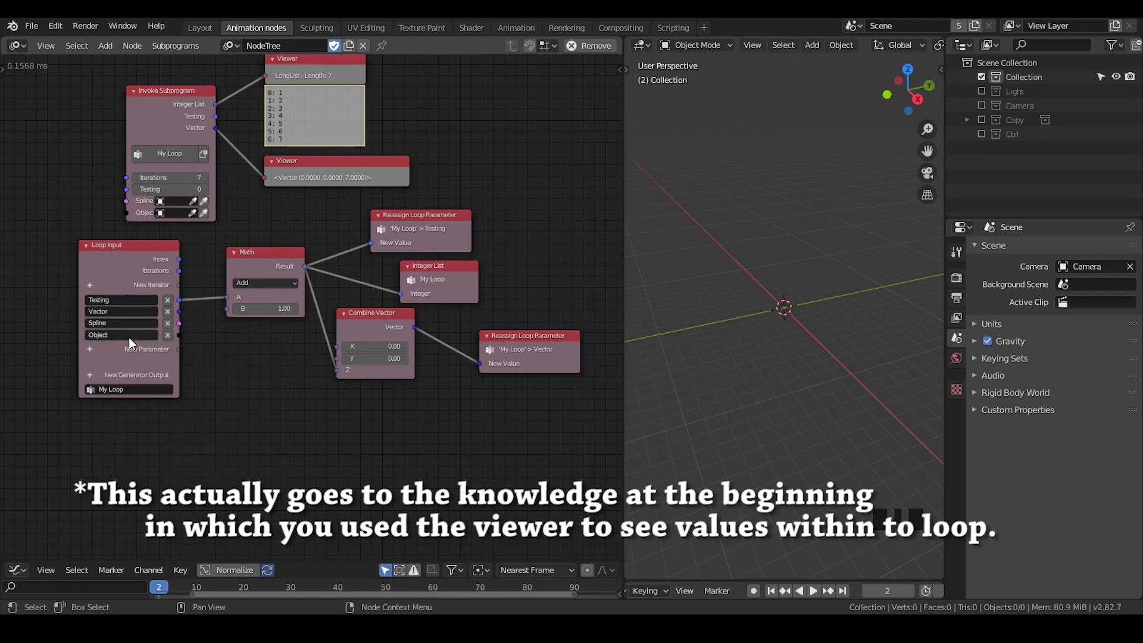
Step: Add a Mesh parameter and move Invoke Subprogram slightly up
left_click(90, 350)
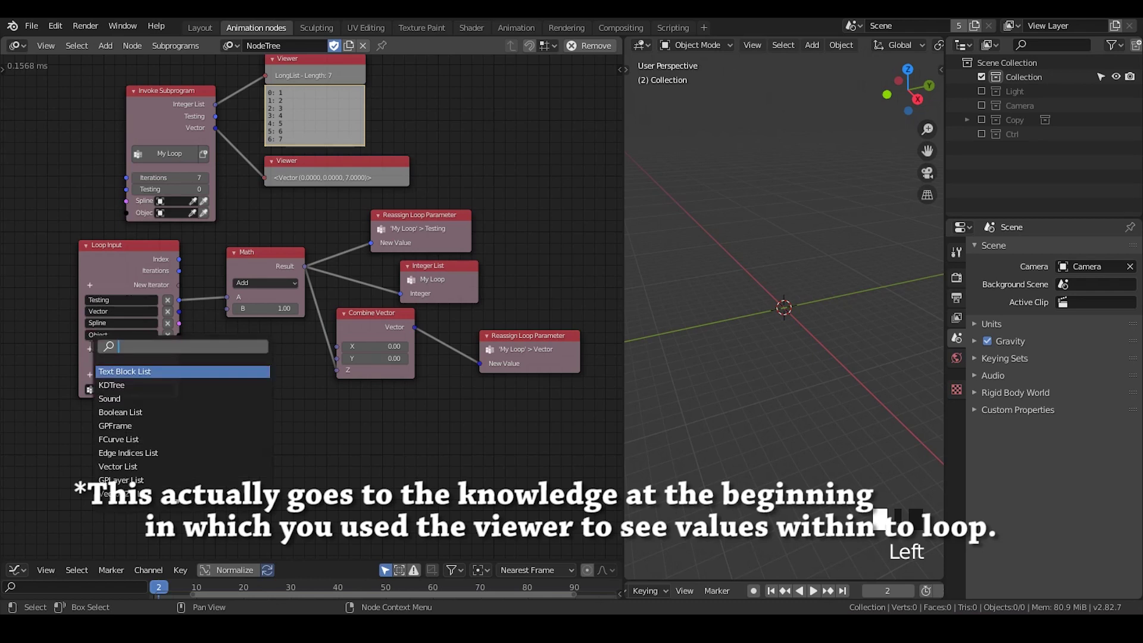
type("mesh")
key("Down")
key("Down")
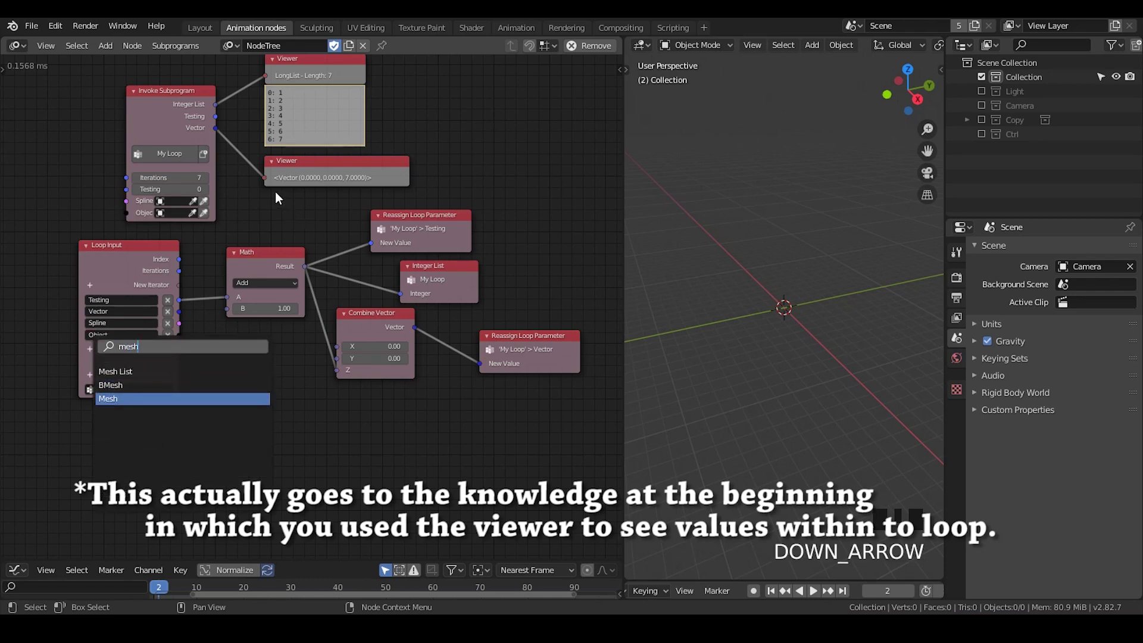
key("Return")
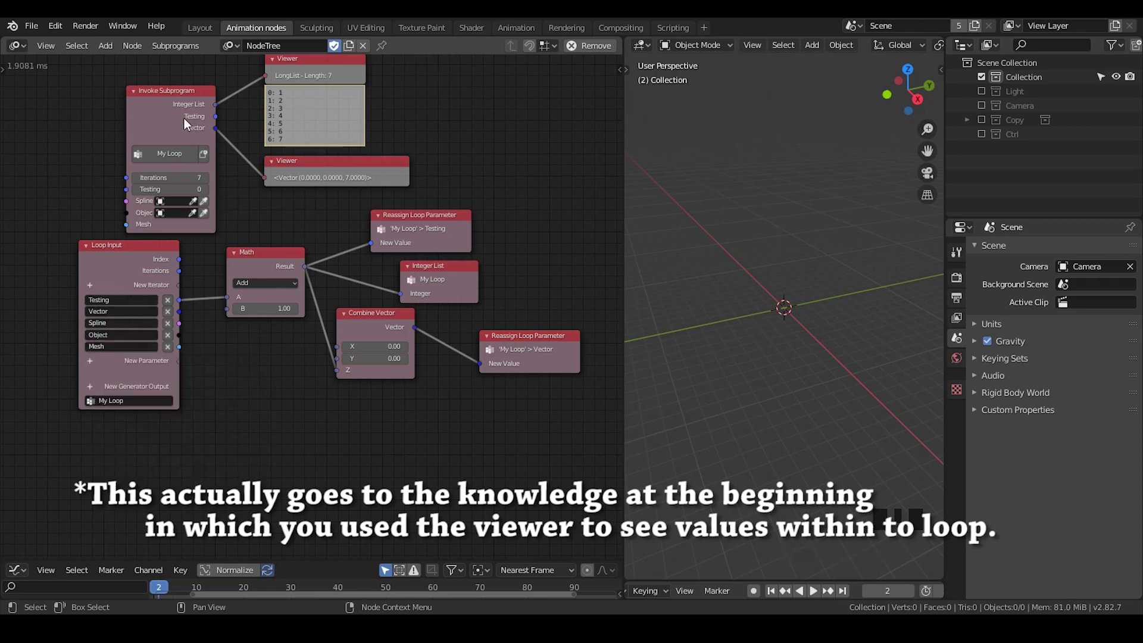
left_click_drag(184, 117, 185, 109)
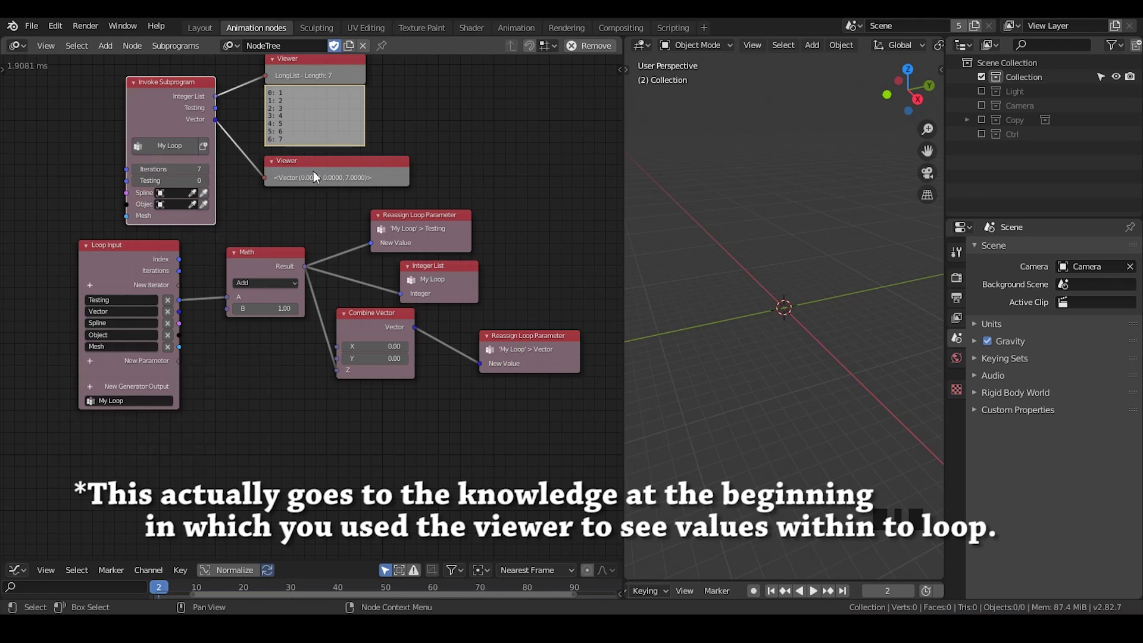
middle_click_drag(342, 211, 320, 197)
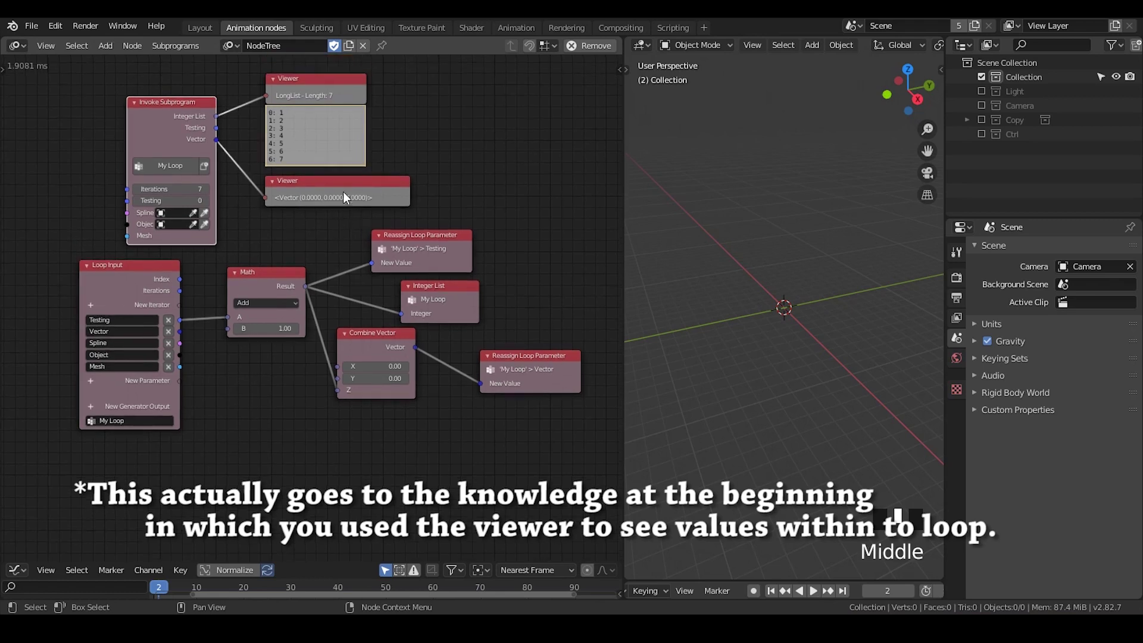